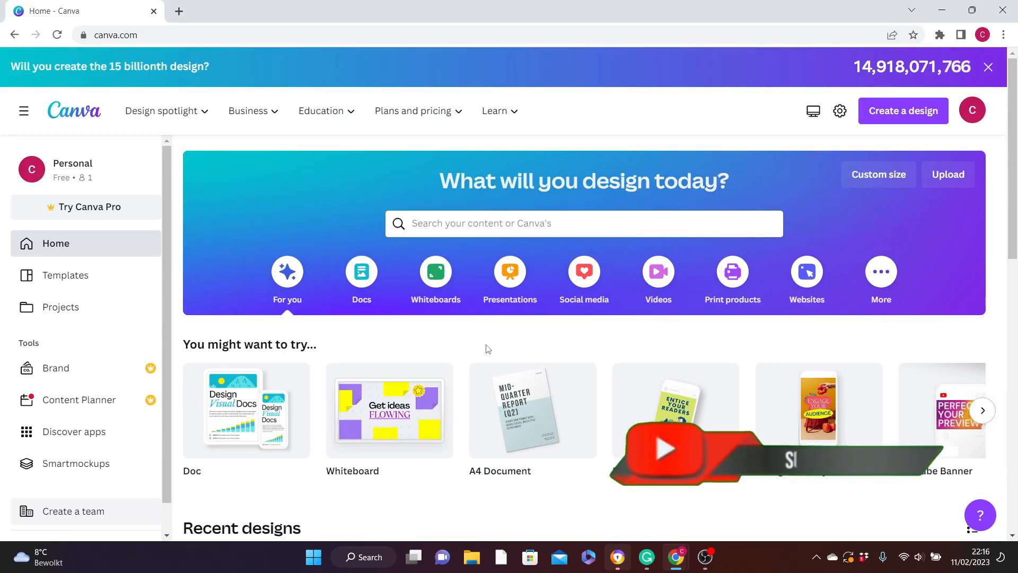
- Search the templates for "ebook" and start a blank Ebook Cover design
{"action": "left_click", "coordinate": [425, 225]}
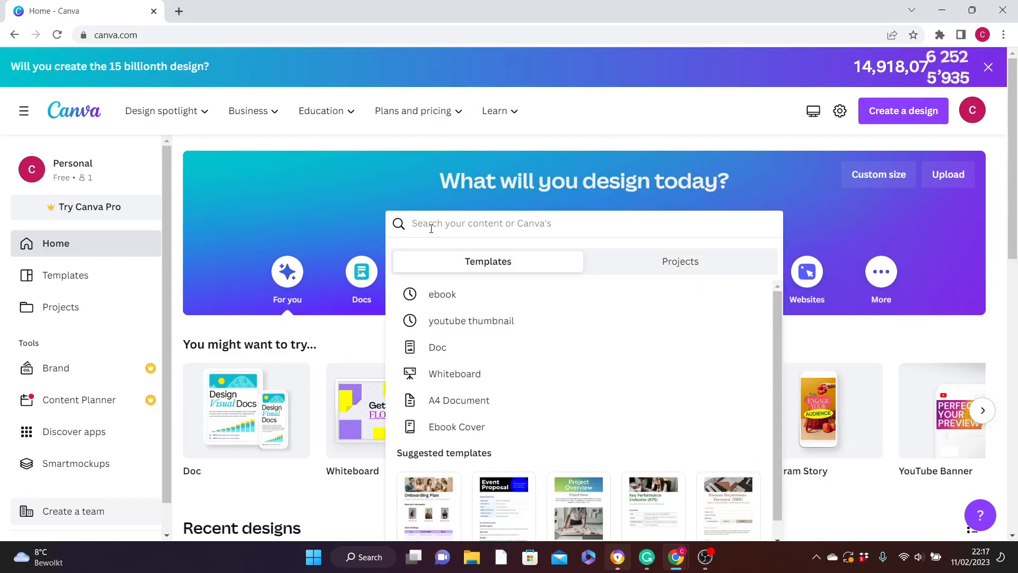
{"action": "left_click", "coordinate": [443, 295]}
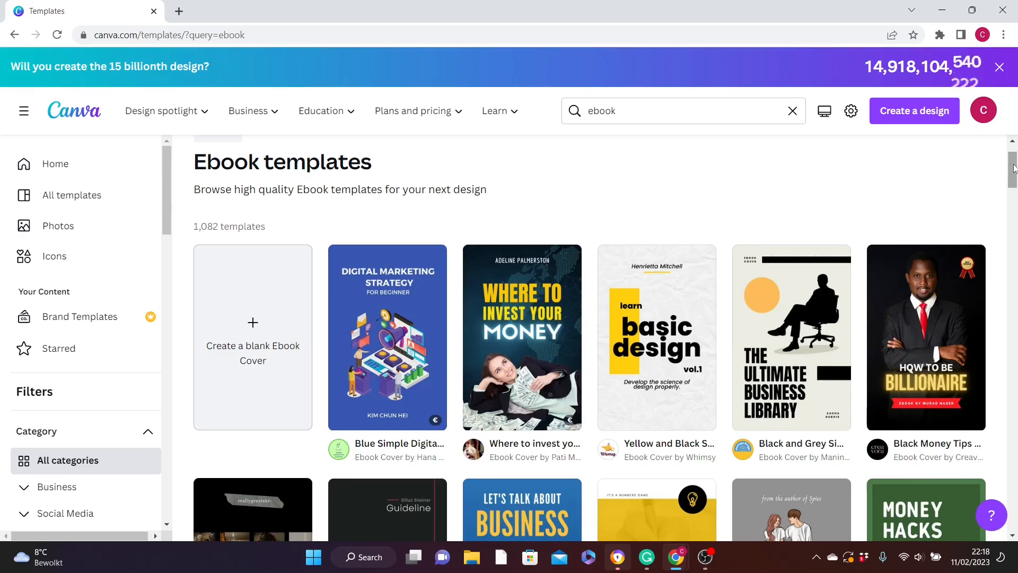
{"action": "left_click_drag", "start_coordinate": [1014, 175], "coordinate": [1016, 216]}
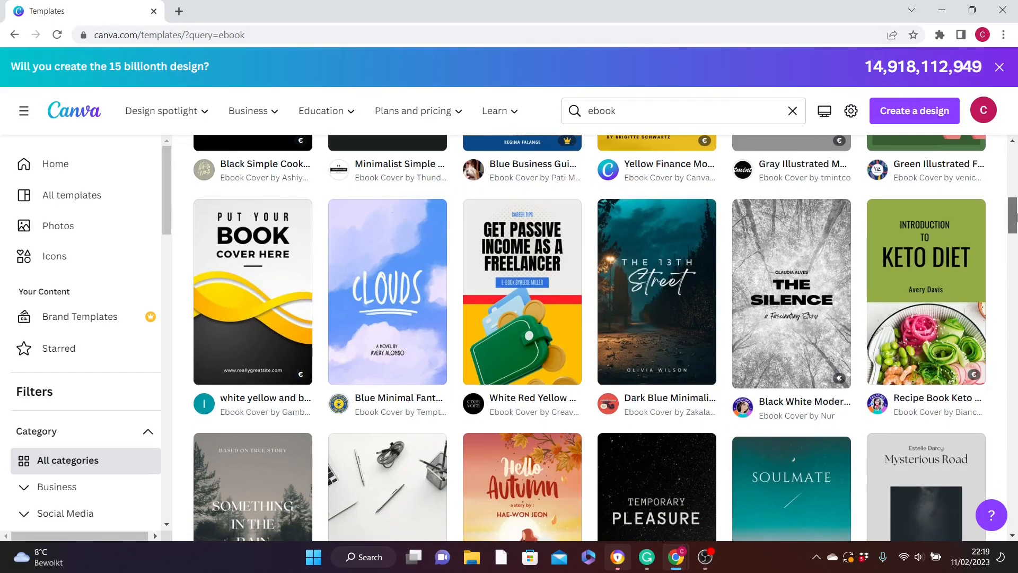
{"action": "left_click_drag", "start_coordinate": [1017, 216], "coordinate": [1015, 180]}
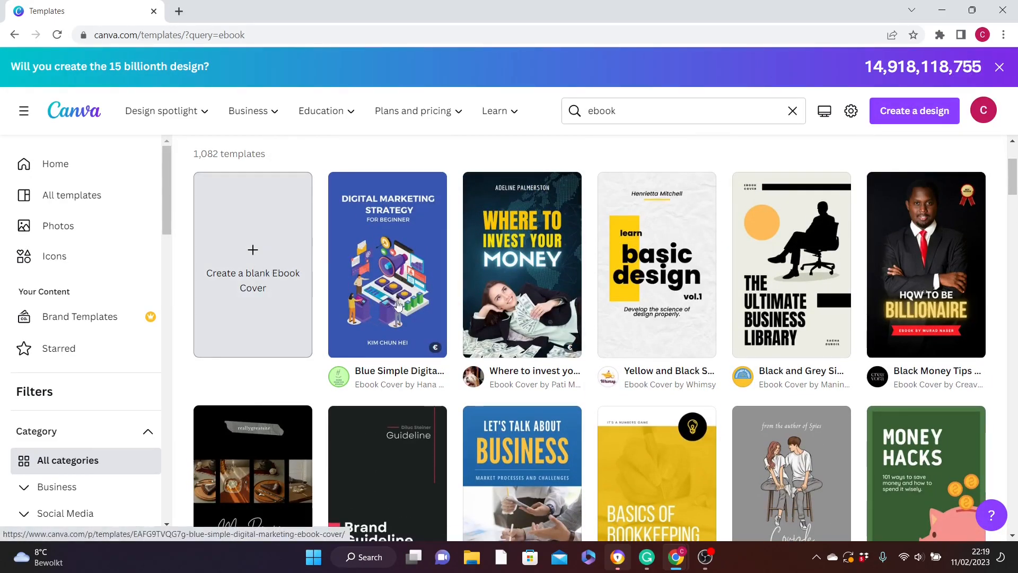
{"action": "left_click", "coordinate": [268, 277]}
- Apply the yellow and black "learn basic design vol.1" template to the blank page
{"action": "left_click_drag", "start_coordinate": [275, 296], "coordinate": [271, 347]}
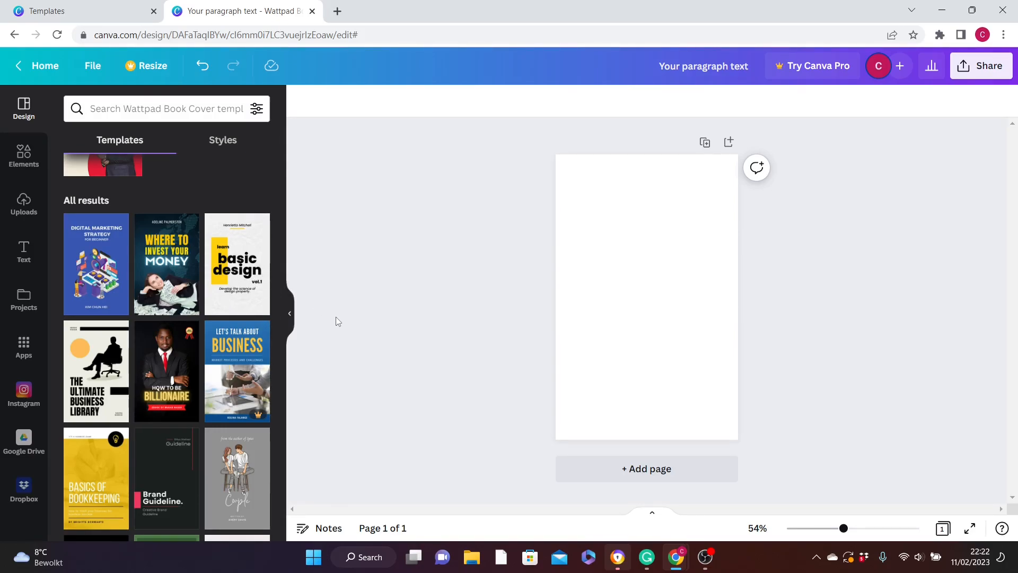
{"action": "left_click", "coordinate": [239, 267]}
- Replace the "basic design" title text with "How To create a blog with Wordpress" in a smaller size beside the yellow block
{"action": "left_click", "coordinate": [656, 260]}
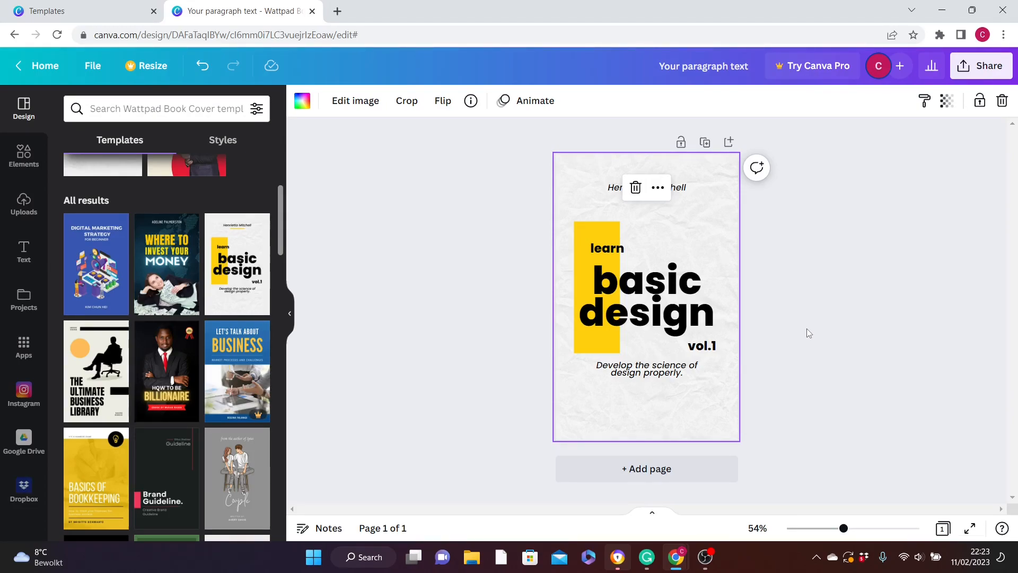
{"action": "left_click", "coordinate": [651, 290]}
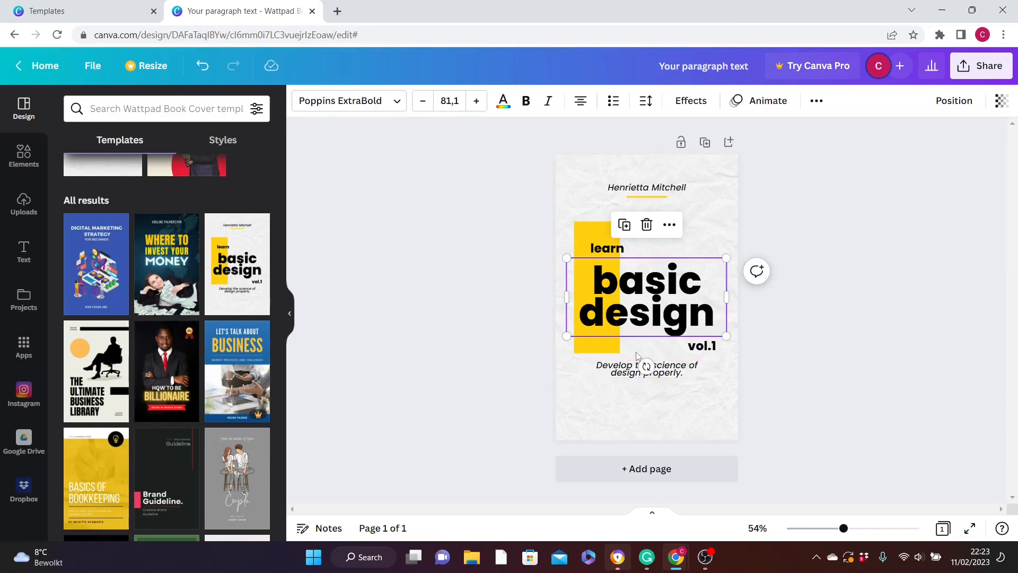
{"action": "double_click", "coordinate": [639, 292]}
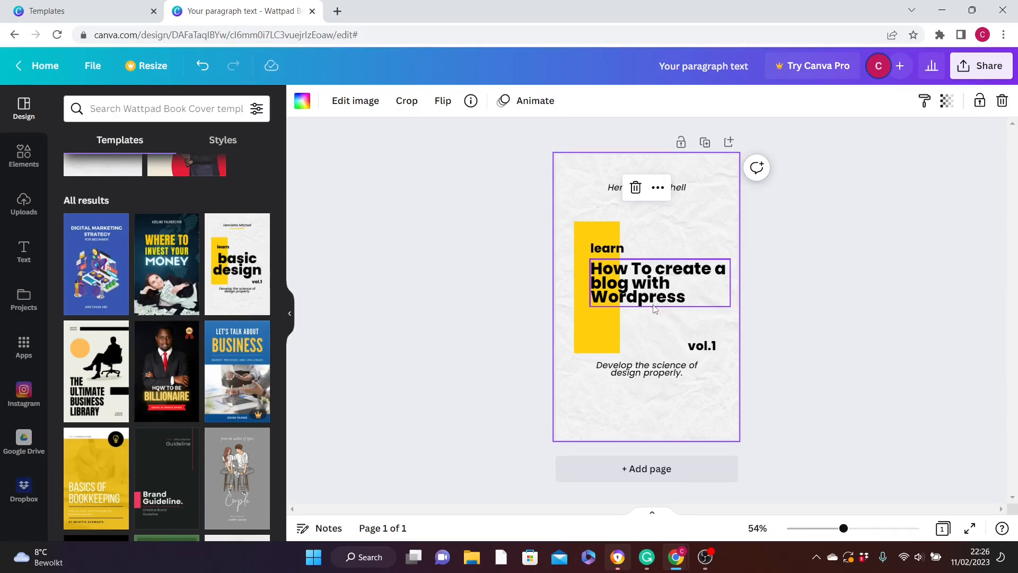
- Delete the "vol.1" text and the "Develop the science of design properly." tagline from the cover
{"action": "left_click", "coordinate": [706, 349]}
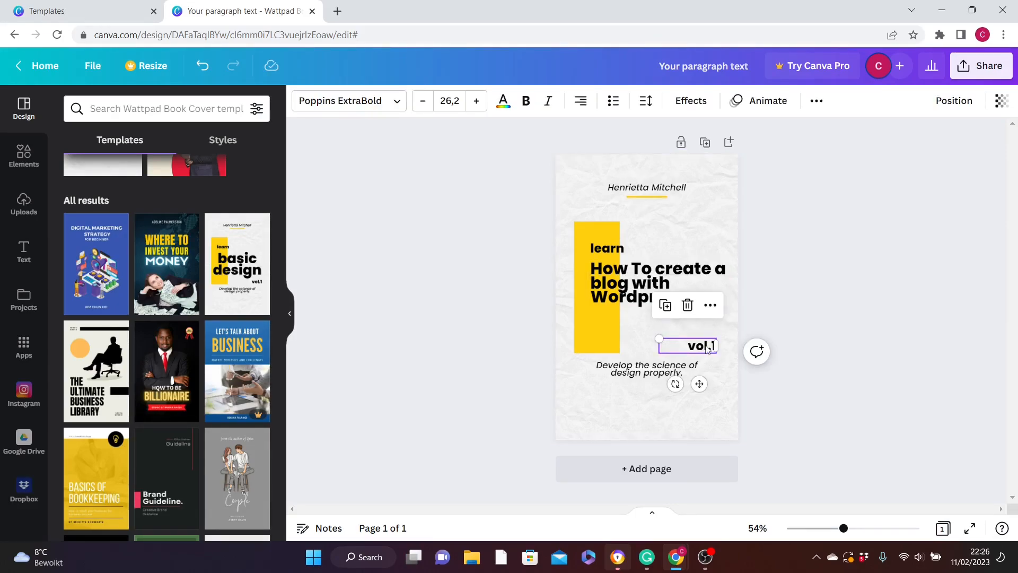
{"action": "left_click", "coordinate": [687, 306]}
{"action": "left_click", "coordinate": [660, 334]}
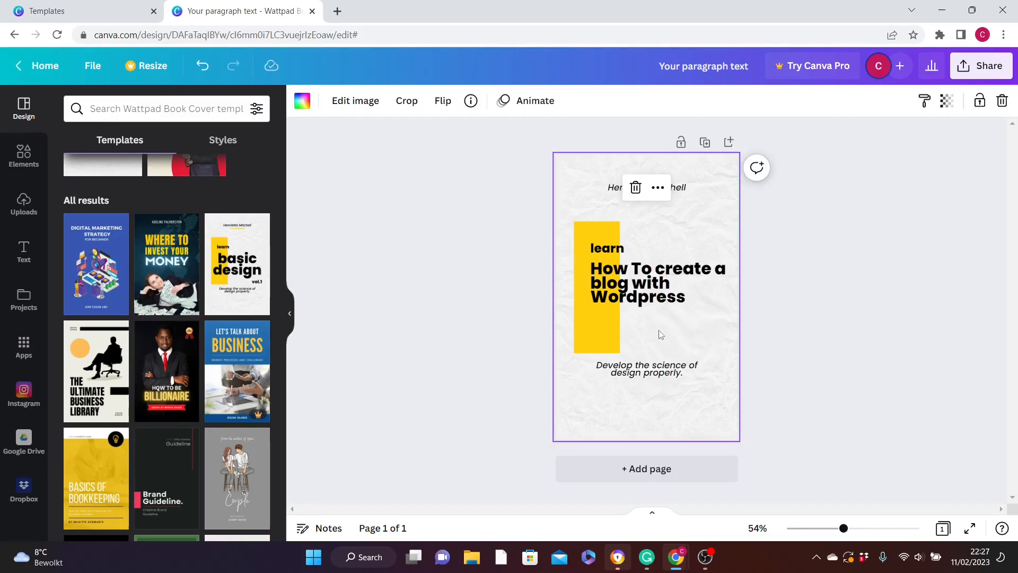
{"action": "left_click", "coordinate": [645, 374]}
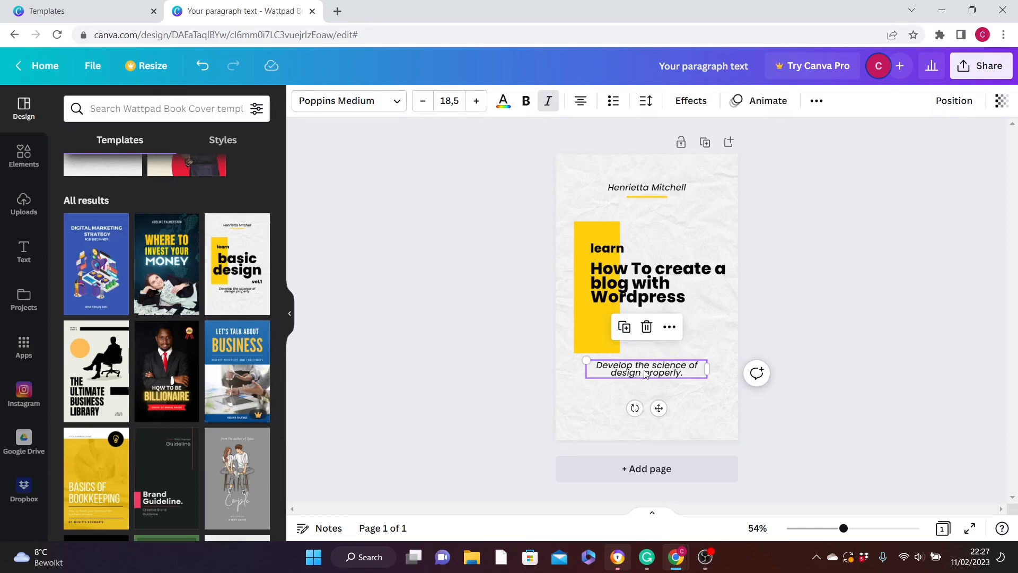
{"action": "left_click", "coordinate": [647, 327]}
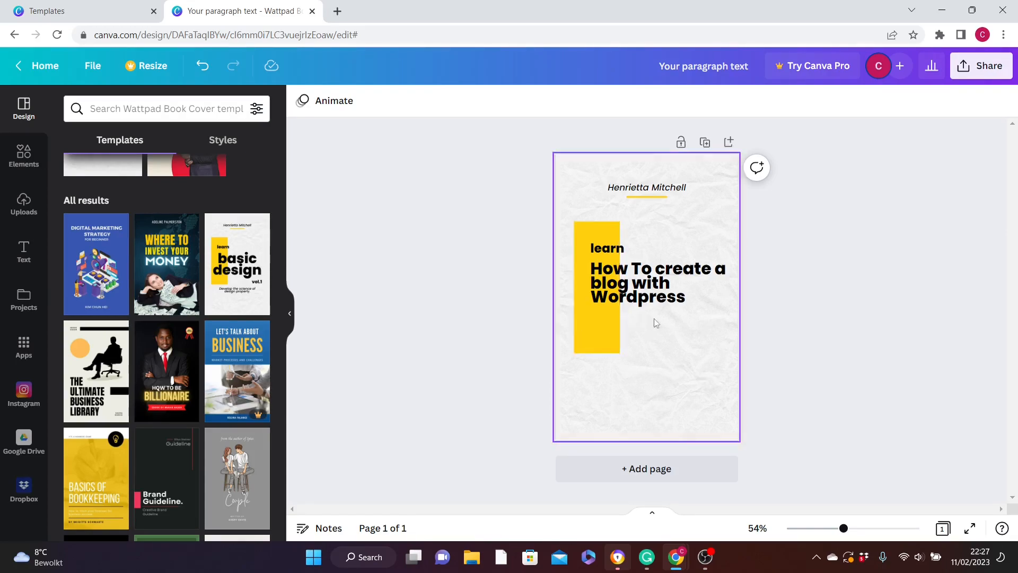
- Add a subheading reading "Step-By-Step guide on how to creating a blog with wordpress" directly below the title
{"action": "left_click", "coordinate": [24, 253]}
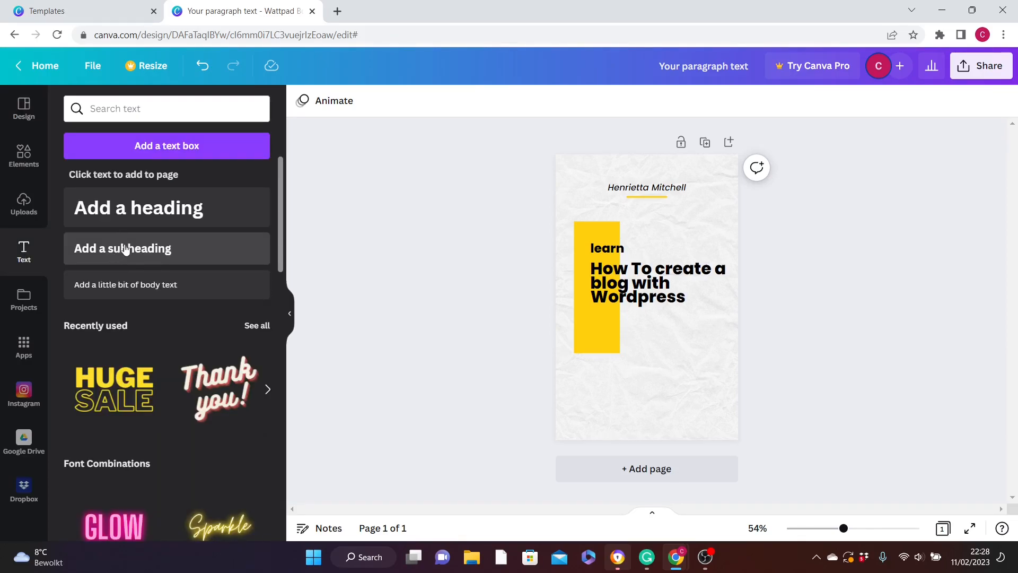
{"action": "left_click", "coordinate": [125, 250]}
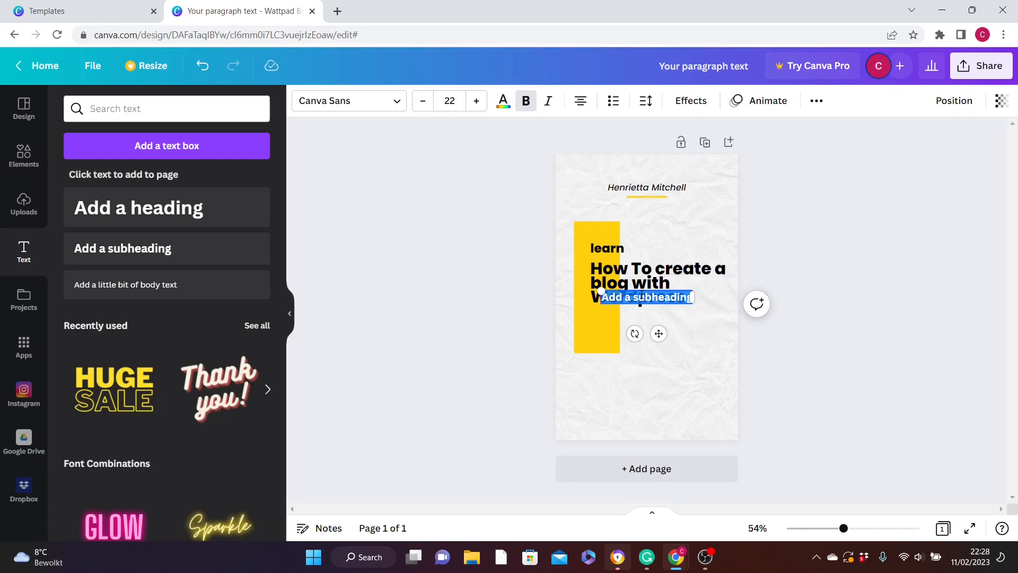
{"action": "type", "text": "Step-By-Step guide on how to creating a blog with wordpress"}
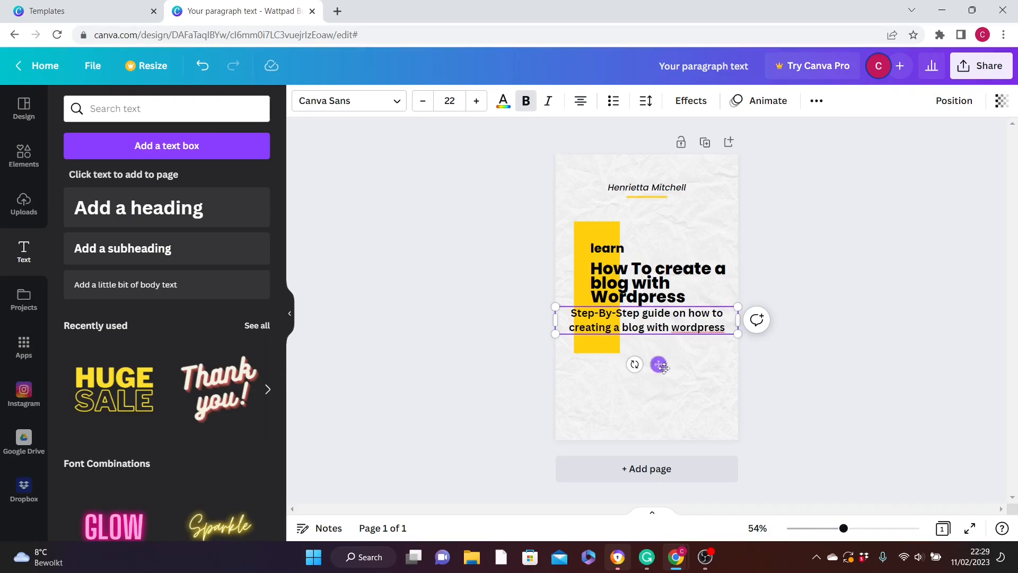
{"action": "left_click", "coordinate": [662, 390]}
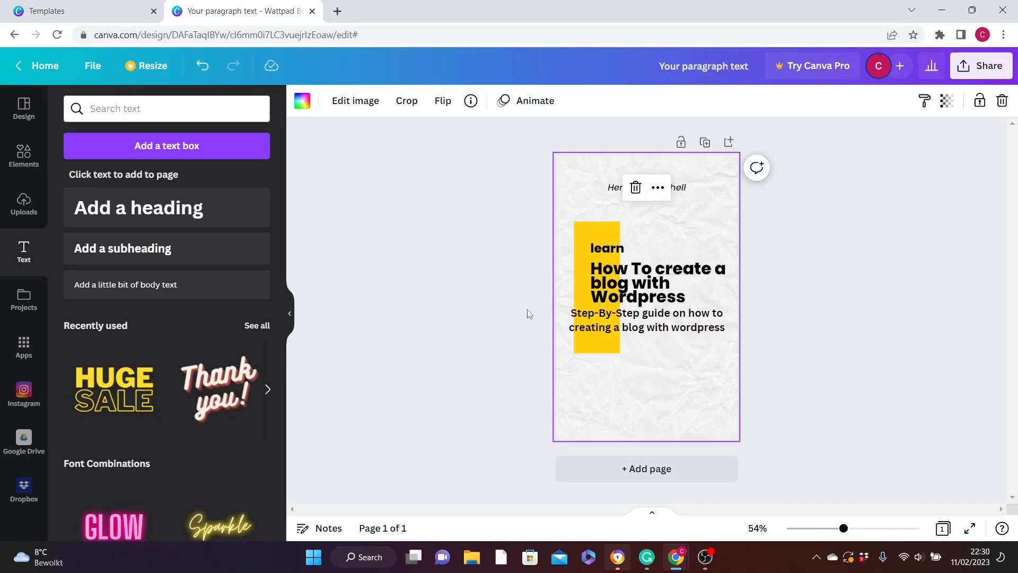
- Reduce the font size of the "How To create a blog with Wordpress" title to 32,1
{"action": "left_click", "coordinate": [627, 285]}
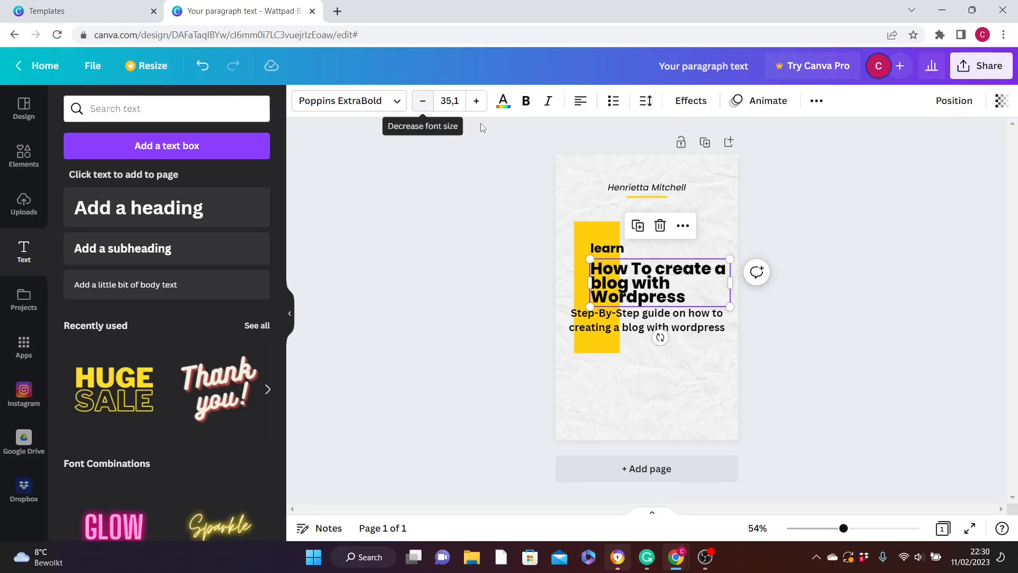
{"action": "left_click", "coordinate": [423, 101]}
{"action": "left_click", "coordinate": [423, 102]}
{"action": "left_click", "coordinate": [422, 101]}
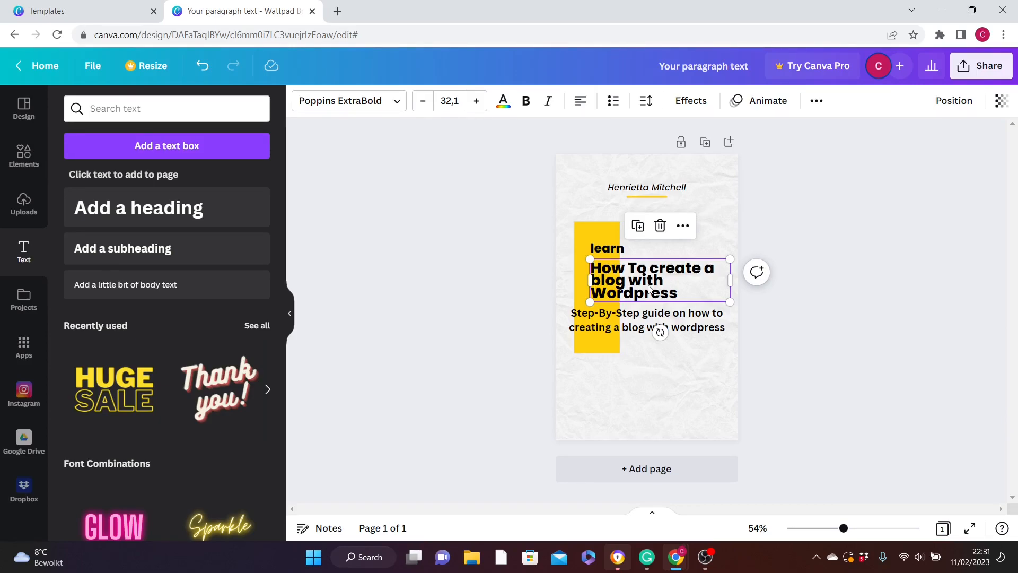
- Try bold formatting on the title and view its text colour and font choices
{"action": "left_click", "coordinate": [505, 103]}
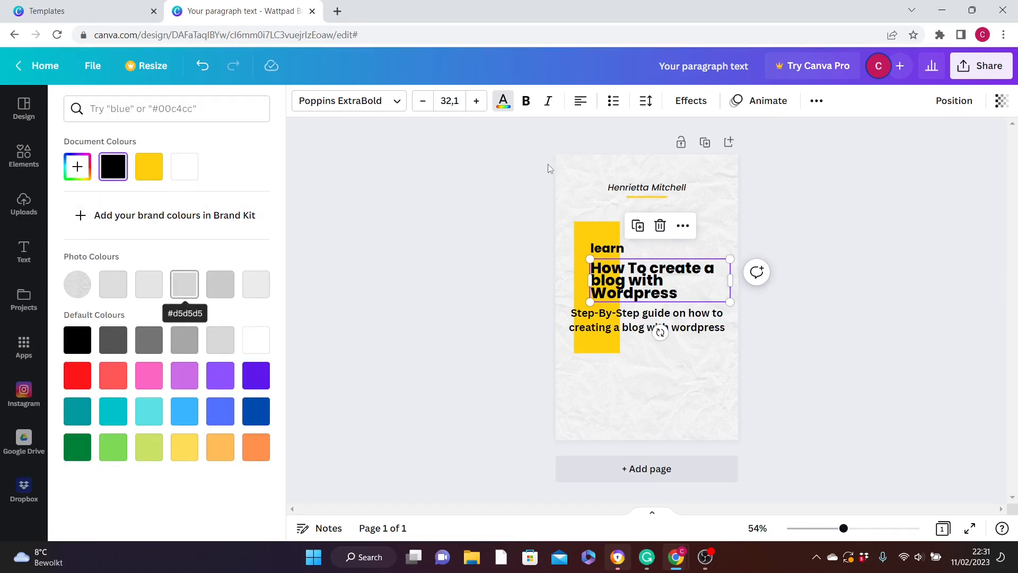
{"action": "key", "text": "Escape"}
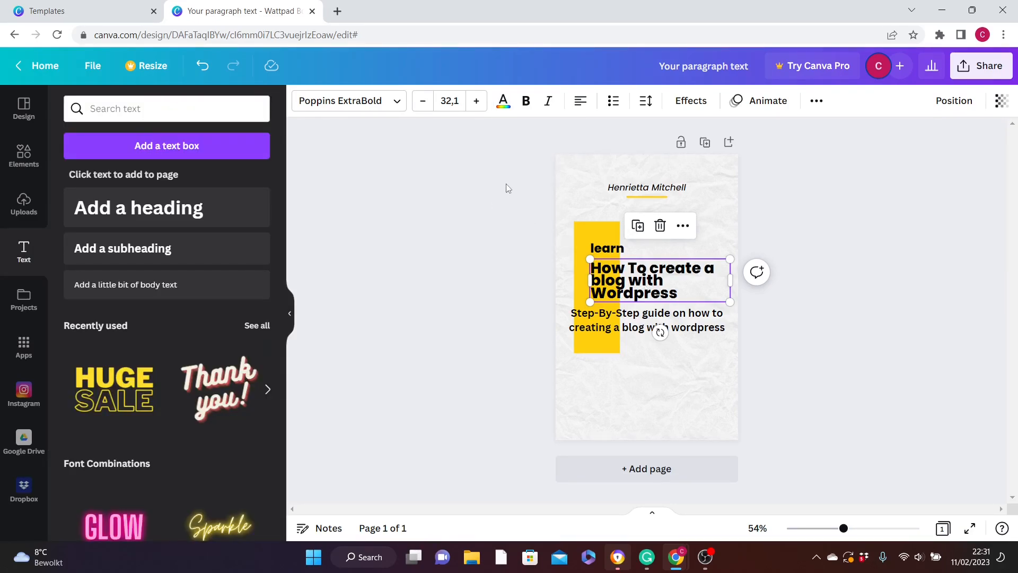
{"action": "left_click", "coordinate": [528, 104]}
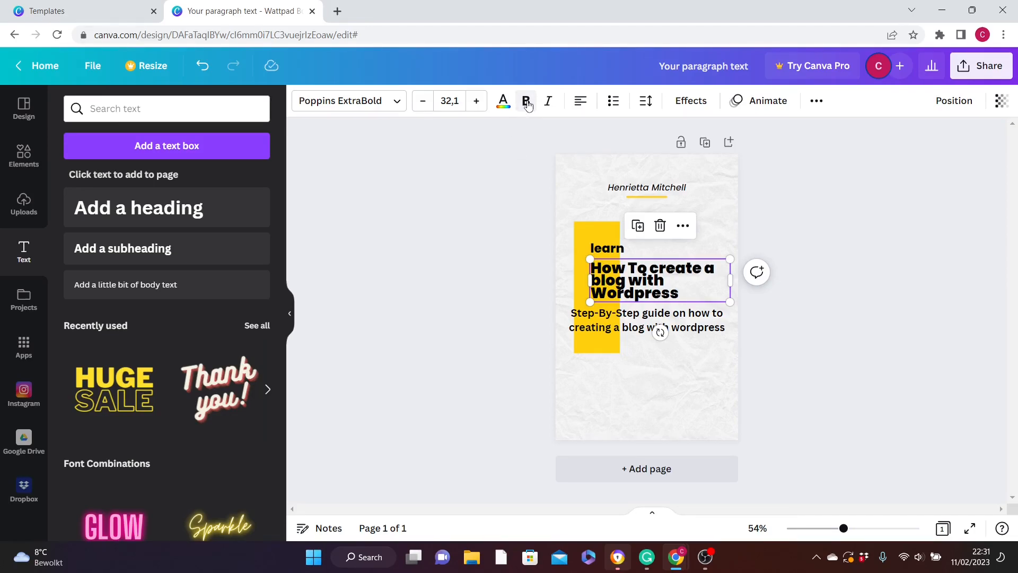
{"action": "left_click", "coordinate": [527, 105]}
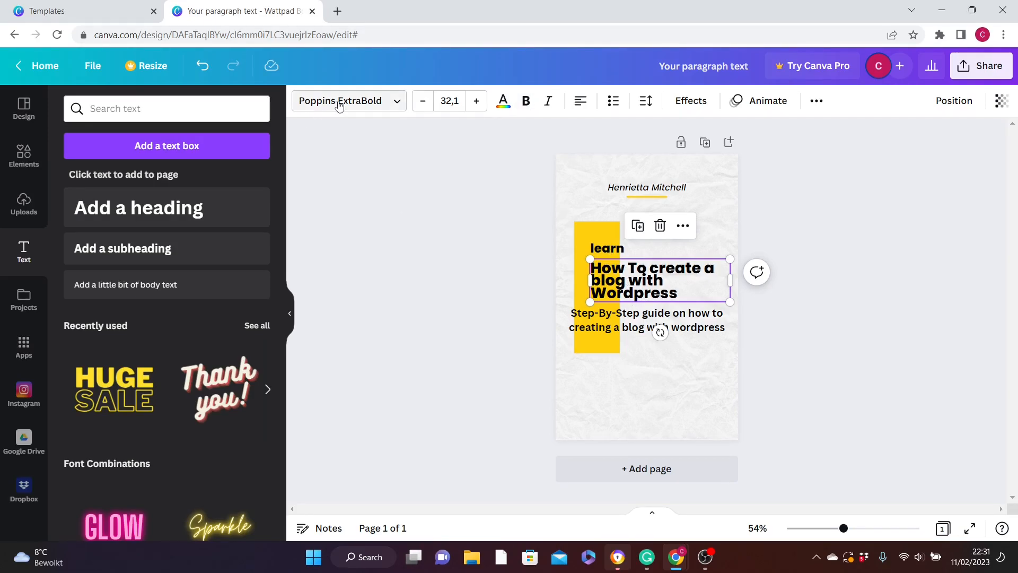
{"action": "left_click", "coordinate": [391, 110]}
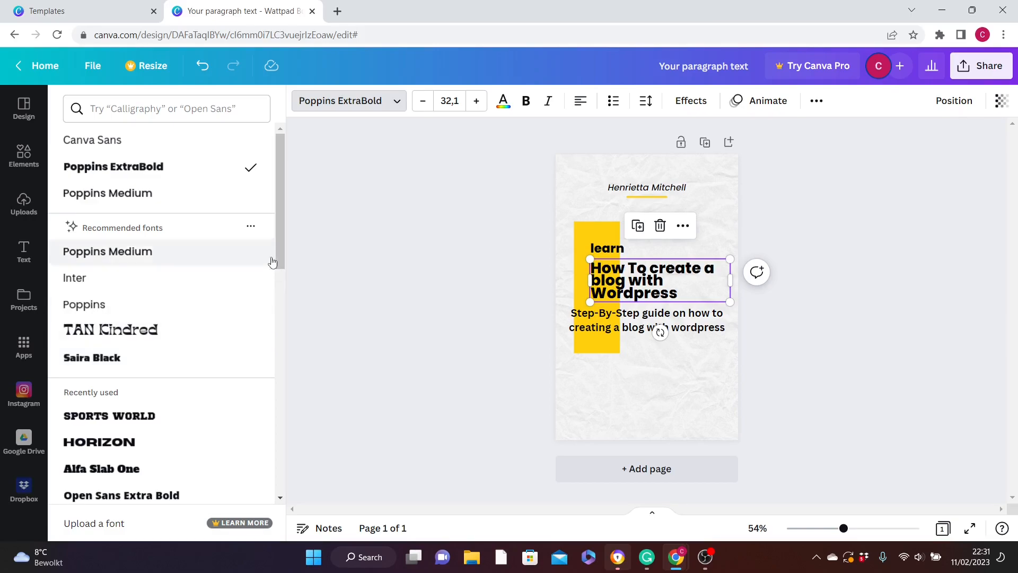
{"action": "left_click", "coordinate": [571, 152]}
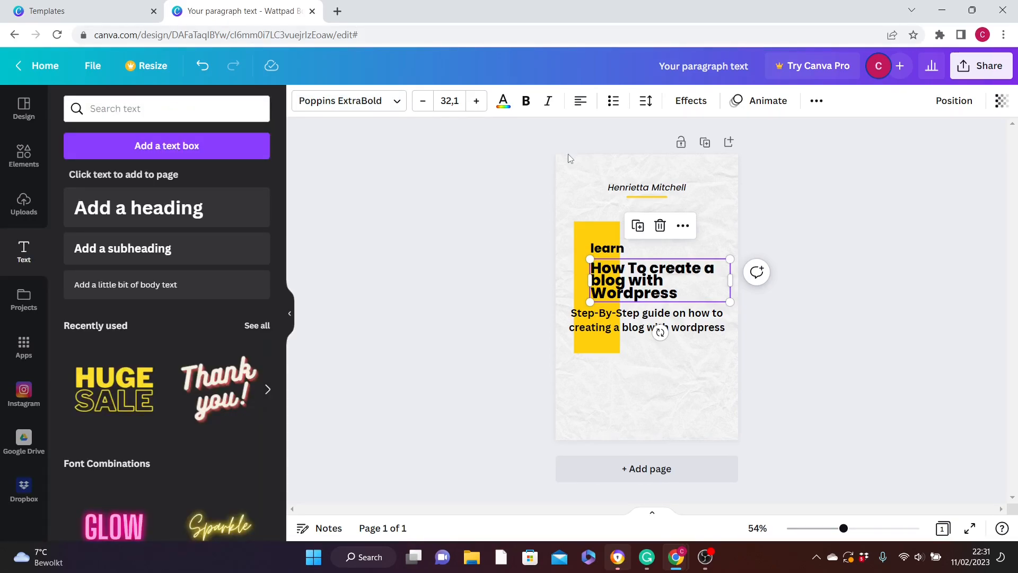
- Try centred, right and justified alignment on the title and return it to left alignment
{"action": "left_click", "coordinate": [579, 103]}
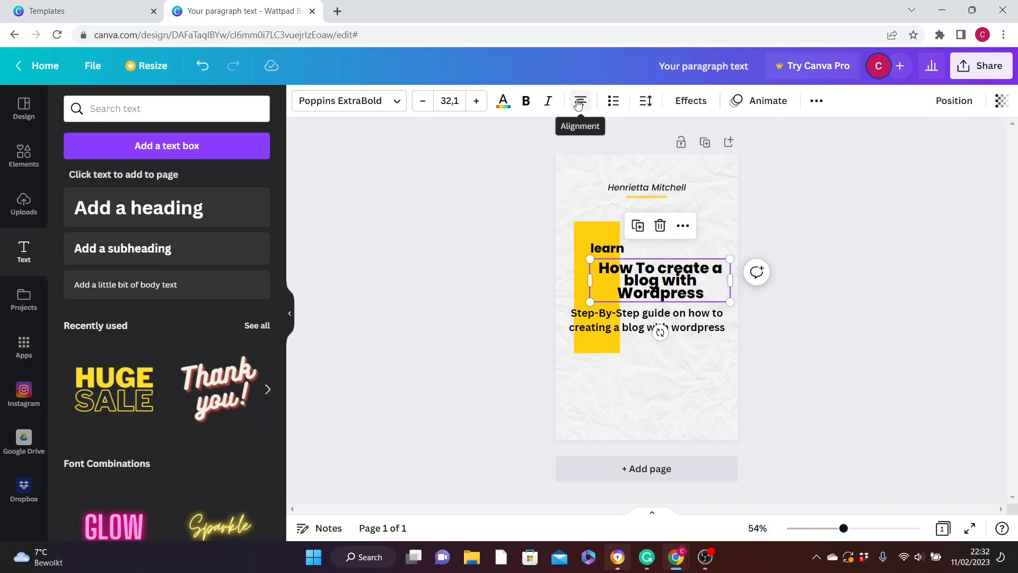
{"action": "left_click", "coordinate": [579, 103]}
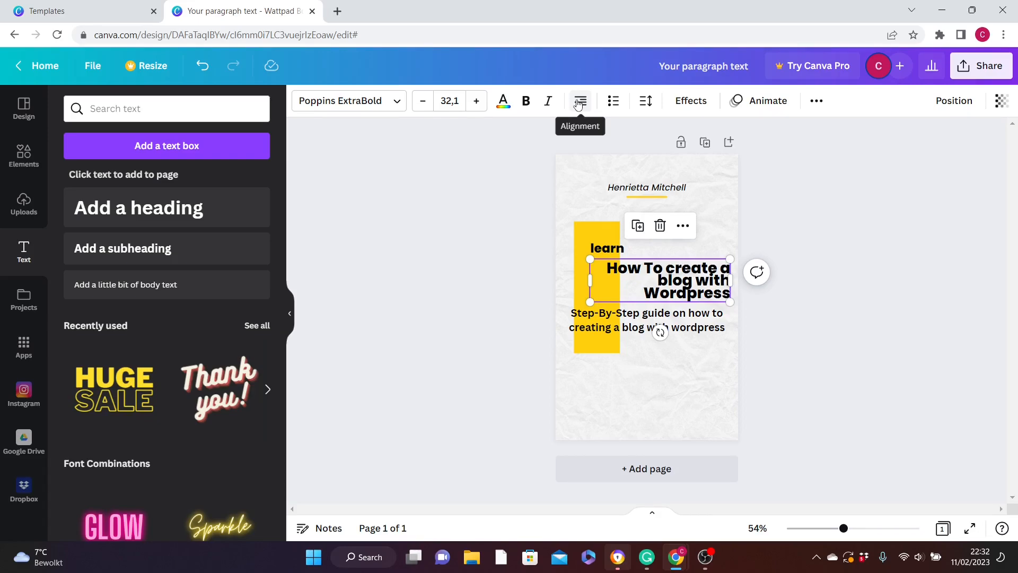
{"action": "left_click", "coordinate": [579, 102]}
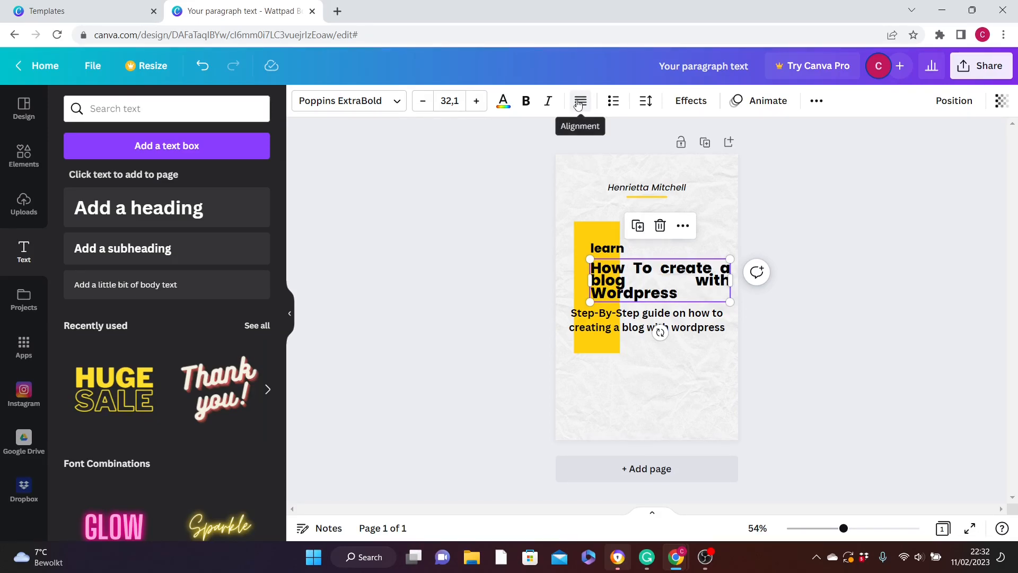
{"action": "left_click", "coordinate": [579, 103]}
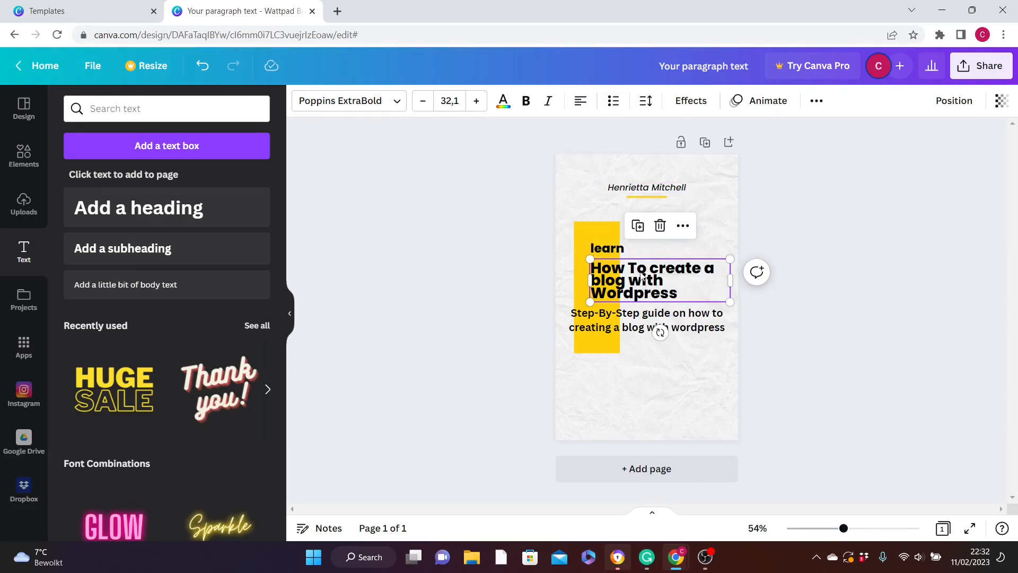
- Increase the line spacing of the title slightly
{"action": "left_click", "coordinate": [645, 101]}
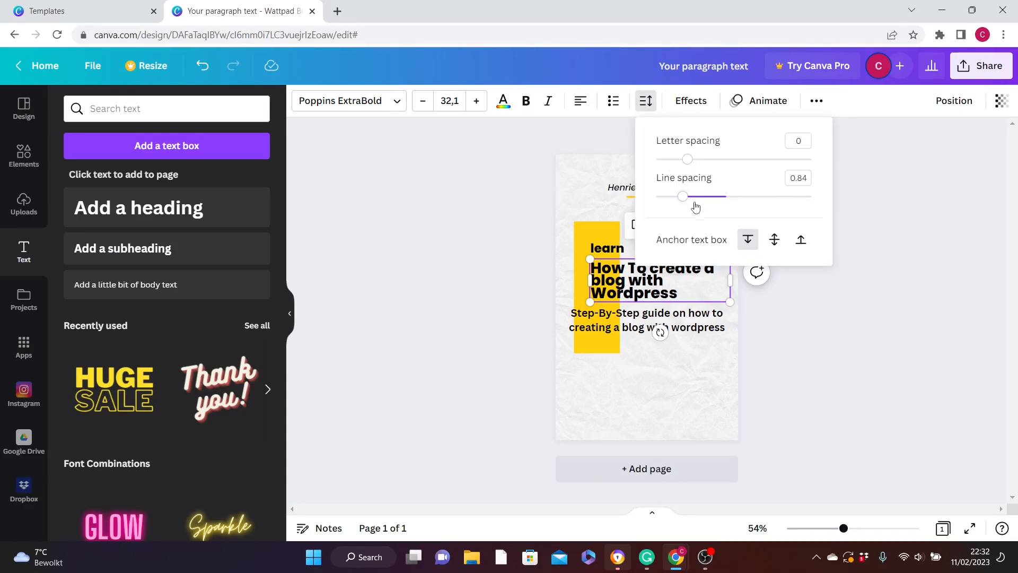
{"action": "left_click_drag", "start_coordinate": [688, 201], "coordinate": [693, 199]}
{"action": "left_click", "coordinate": [596, 284]}
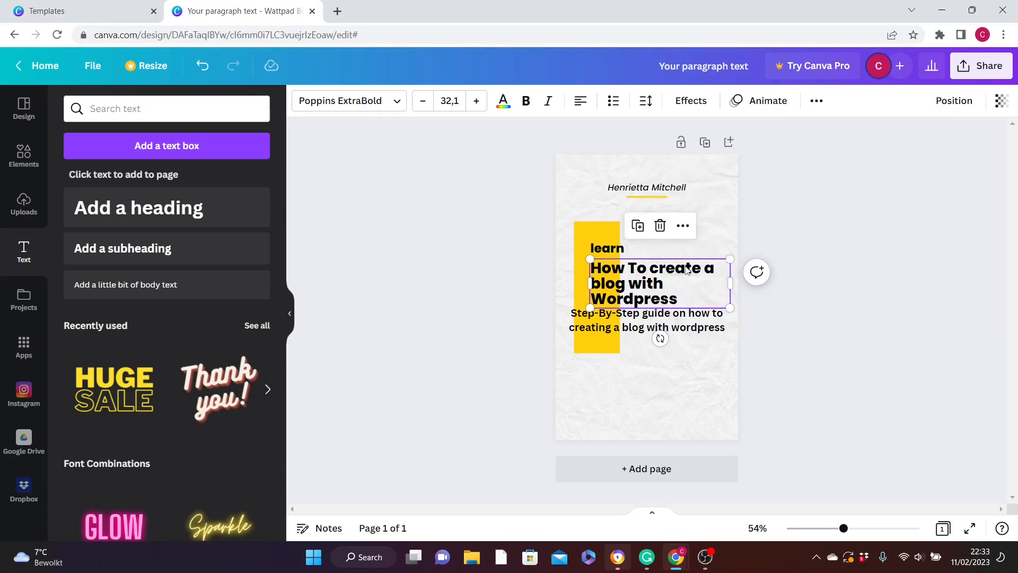
- Reduce the font size of the "Step-By-Step guide" subheading to 14
{"action": "left_click", "coordinate": [691, 324]}
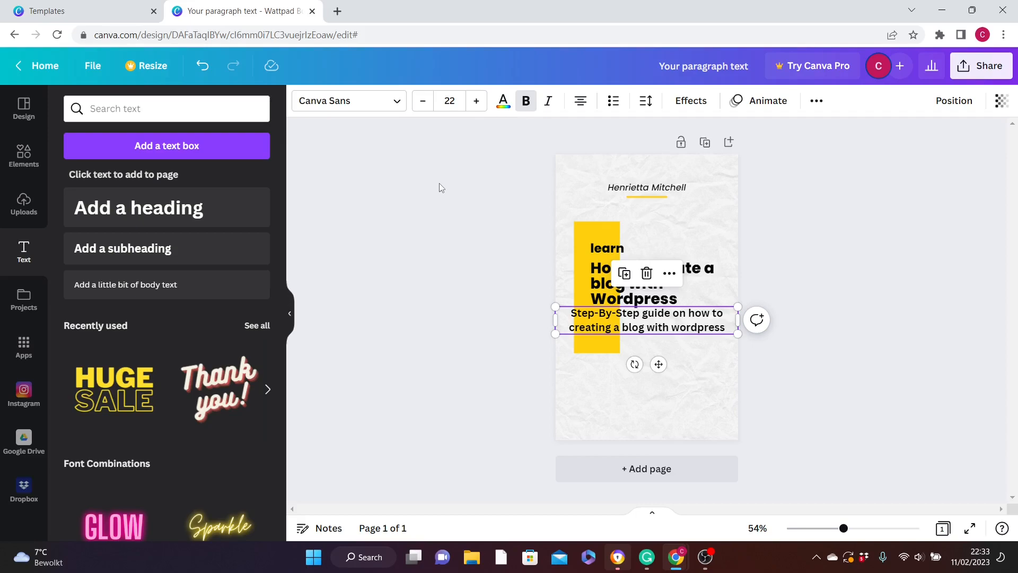
{"action": "left_click", "coordinate": [400, 106]}
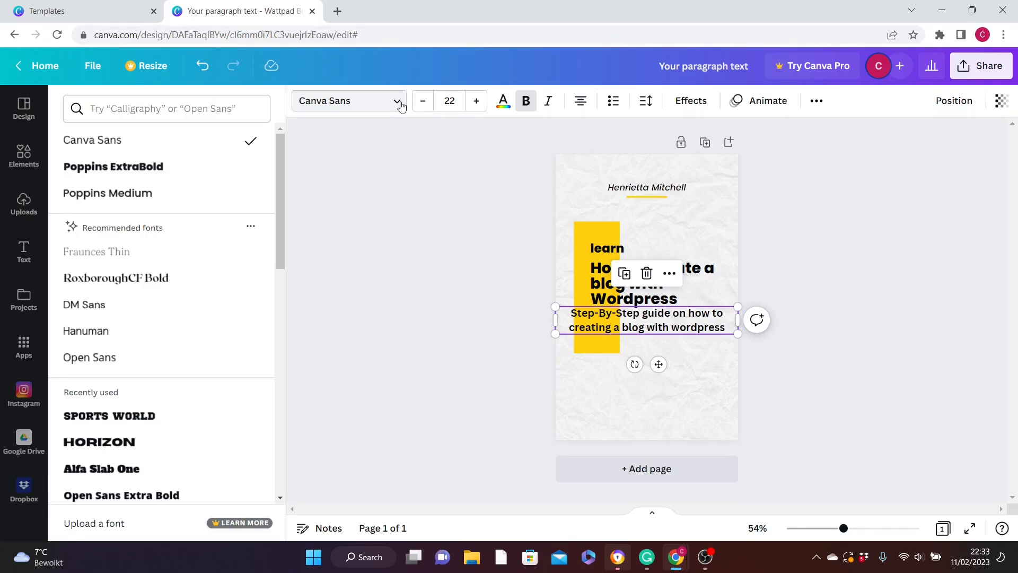
{"action": "left_click", "coordinate": [401, 106]}
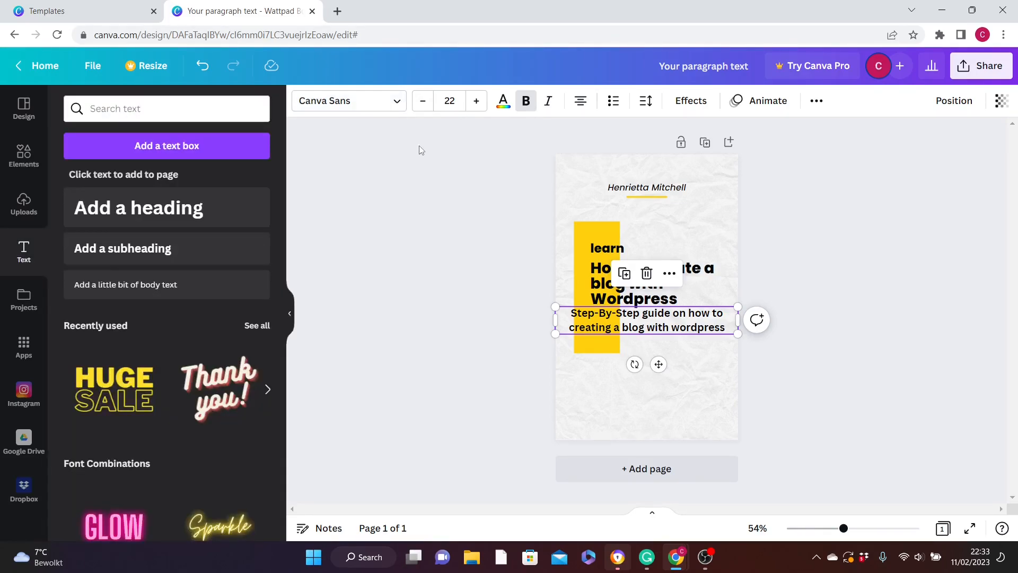
{"action": "left_click", "coordinate": [423, 101]}
{"action": "left_click", "coordinate": [423, 101]}
{"action": "left_click", "coordinate": [423, 101]}
{"action": "left_click", "coordinate": [423, 101]}
{"action": "left_click", "coordinate": [423, 101]}
{"action": "left_click", "coordinate": [423, 100]}
{"action": "left_click", "coordinate": [424, 105]}
{"action": "left_click", "coordinate": [423, 106]}
{"action": "left_click", "coordinate": [424, 106]}
{"action": "left_click", "coordinate": [424, 105]}
{"action": "left_click", "coordinate": [424, 105]}
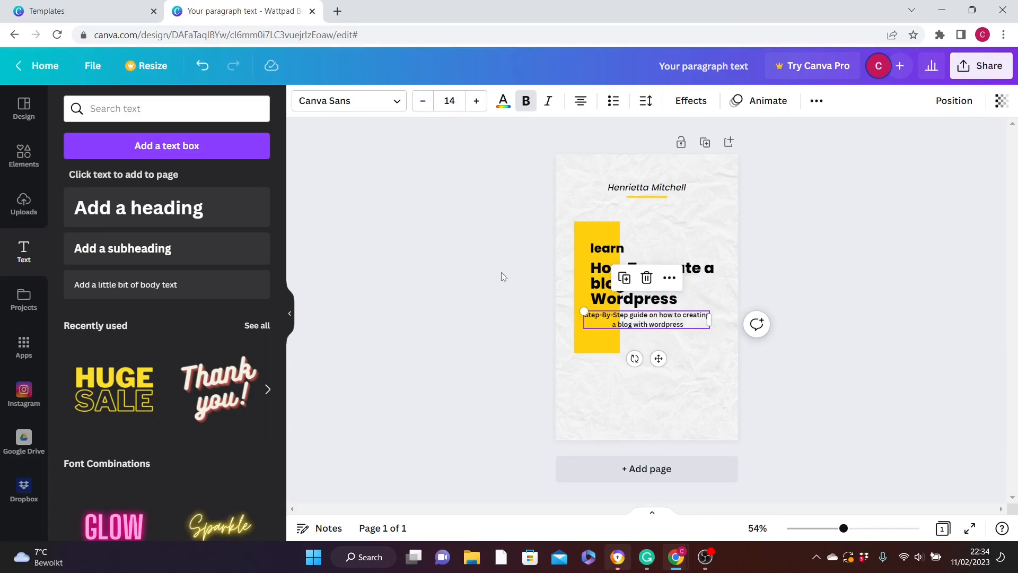
- Replace the placeholder author name above the yellow line on the cover with the author's first name
{"action": "left_click", "coordinate": [650, 192]}
{"action": "left_click", "coordinate": [650, 192]}
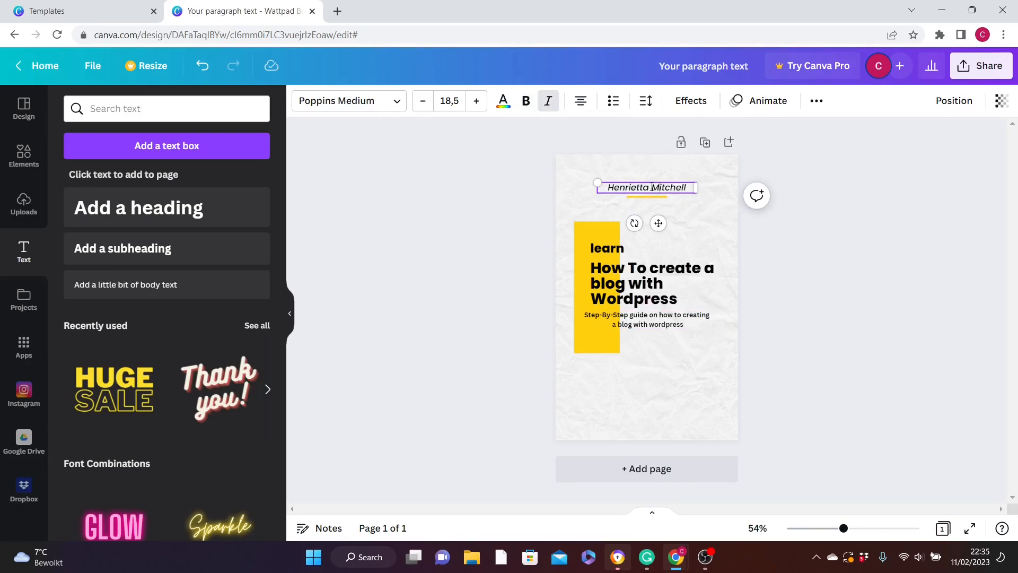
{"action": "left_click_drag", "start_coordinate": [690, 188], "coordinate": [602, 188]}
{"action": "key", "text": "BackSpace"}
{"action": "type", "text": "Chinedu"}
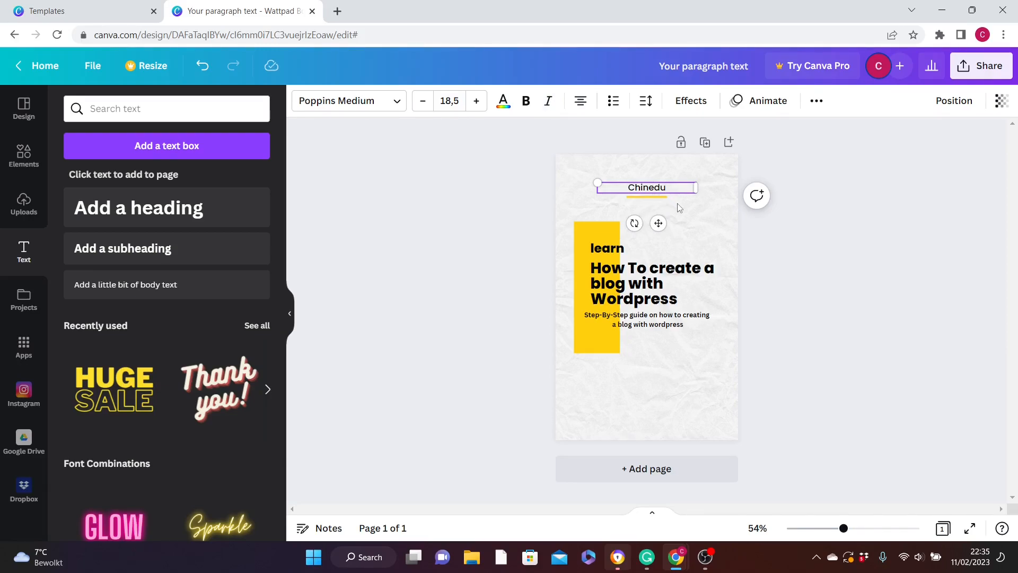
{"action": "left_click", "coordinate": [536, 201]}
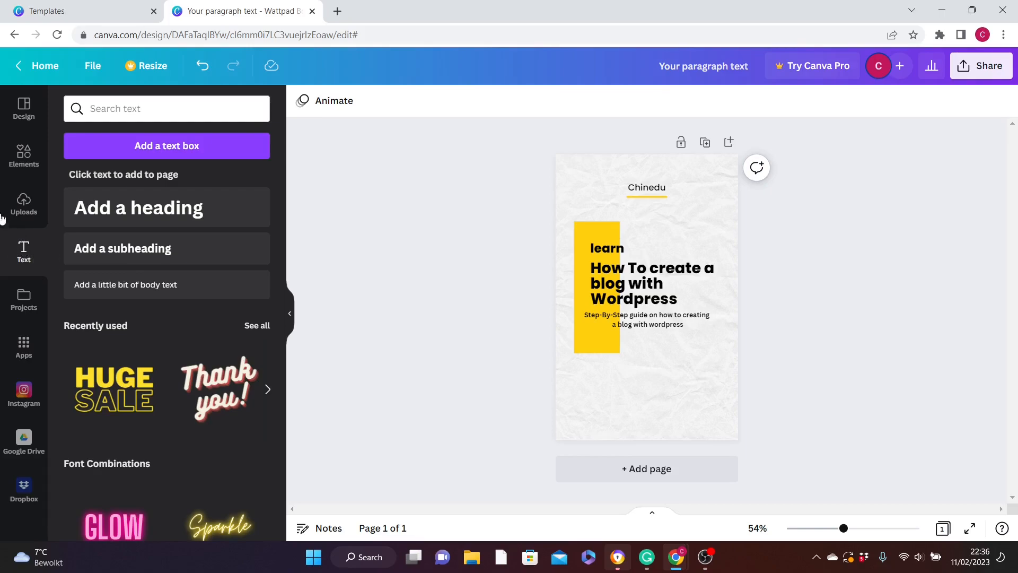
- Search the elements for "desktop computer", place the blue-screen computer graphic above the title, and view its layering and alignment options
{"action": "left_click", "coordinate": [20, 155]}
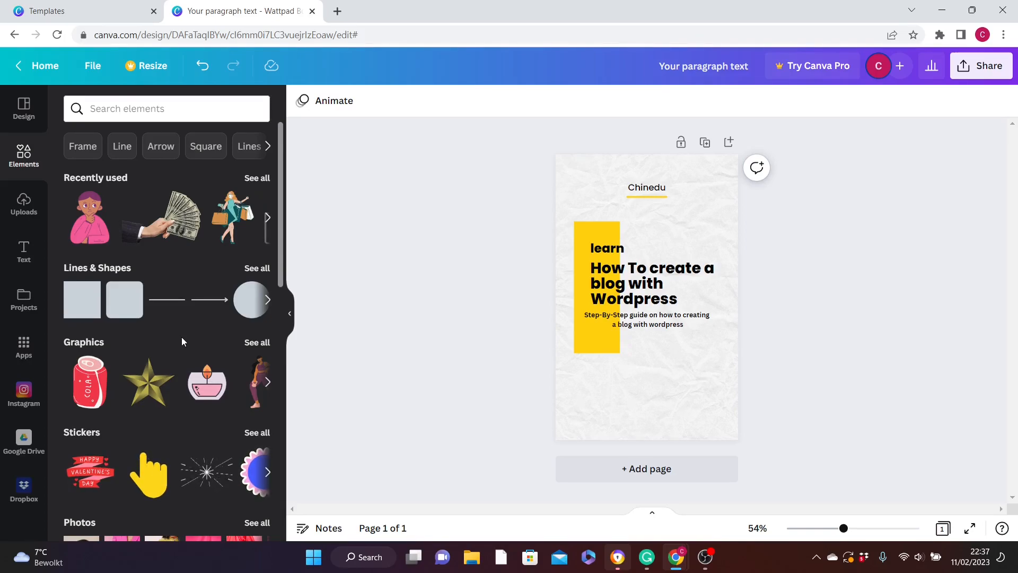
{"action": "type", "text": "desktop"}
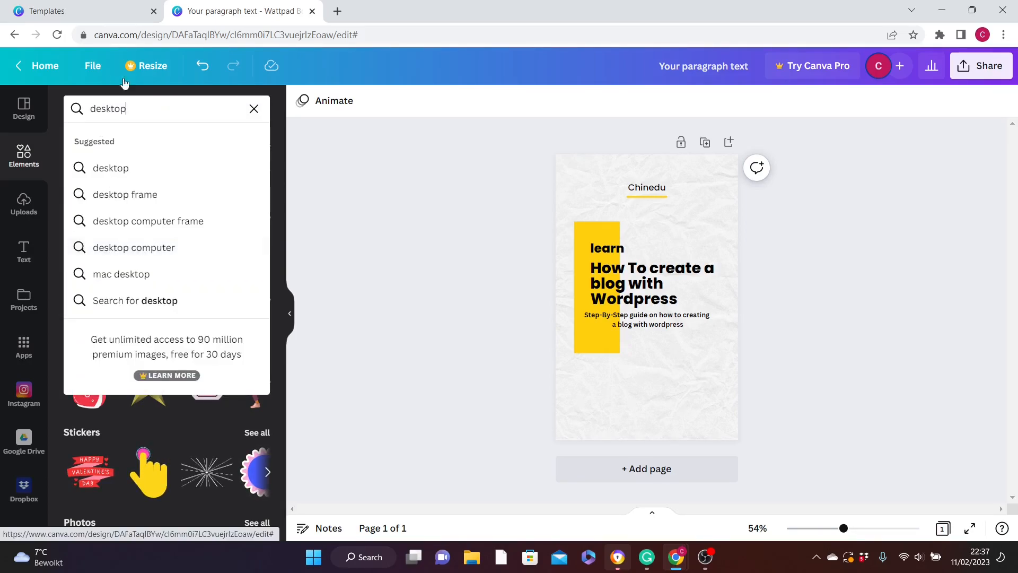
{"action": "left_click", "coordinate": [151, 248]}
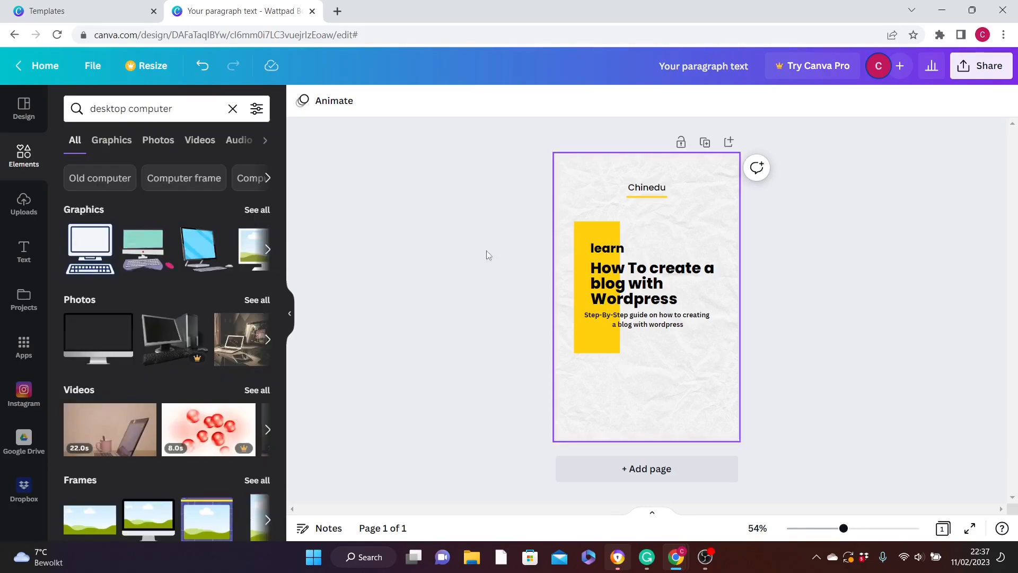
{"action": "left_click", "coordinate": [198, 250]}
{"action": "left_click_drag", "start_coordinate": [654, 319], "coordinate": [613, 267]}
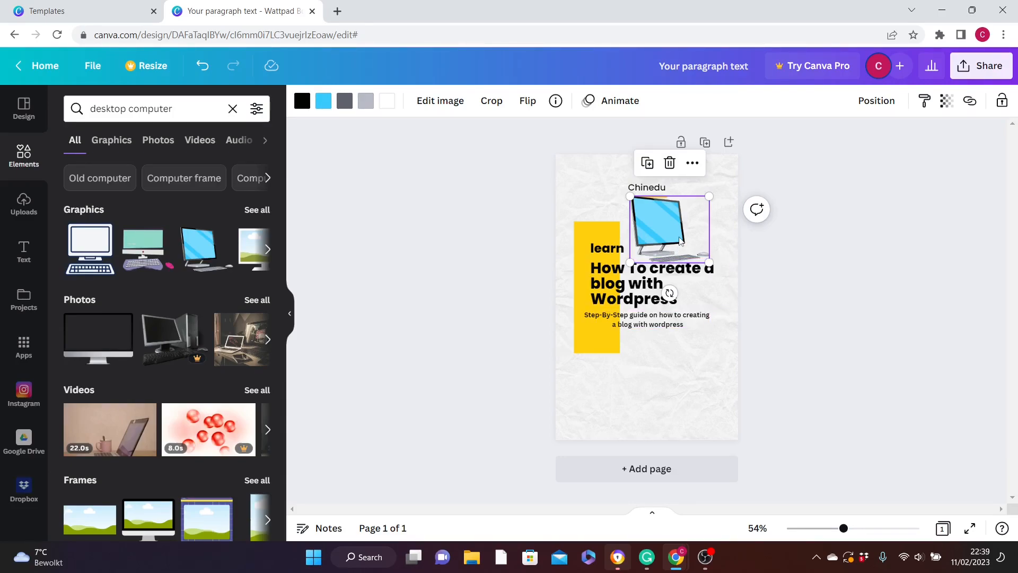
{"action": "left_click", "coordinate": [875, 101]}
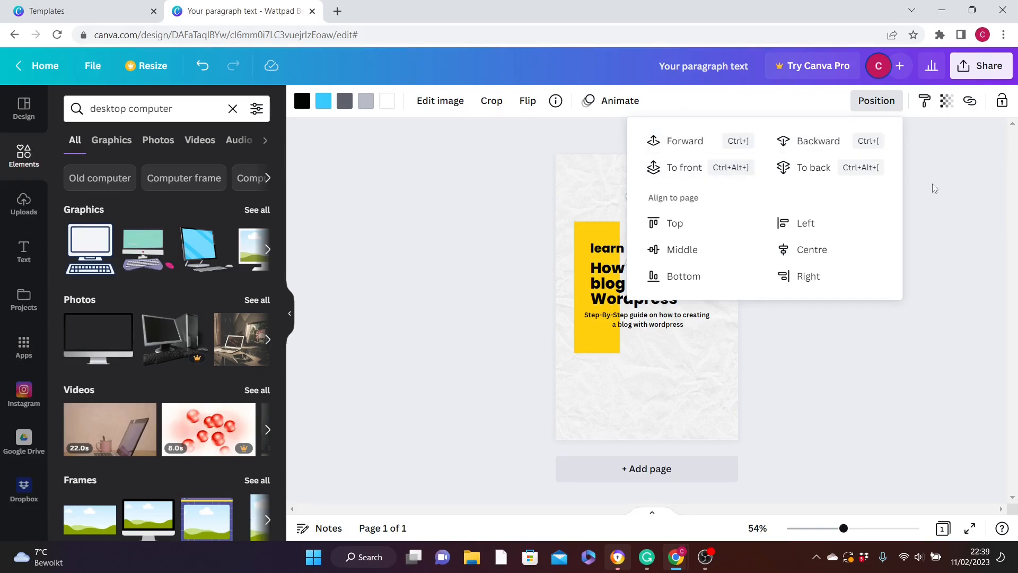
{"action": "left_click", "coordinate": [495, 200]}
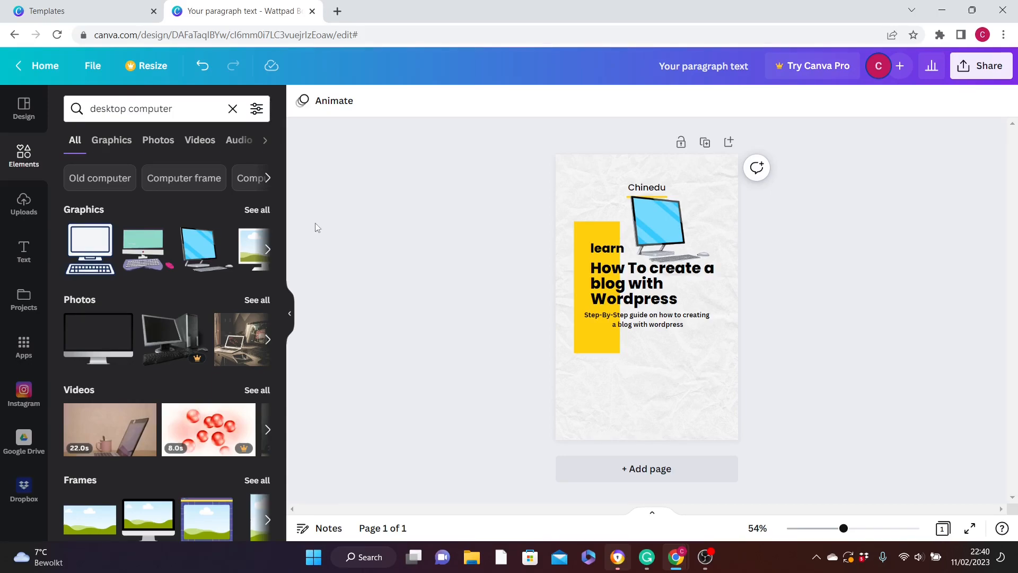
- Upload the author's portrait photo from the Desktop folder
{"action": "left_click", "coordinate": [27, 204]}
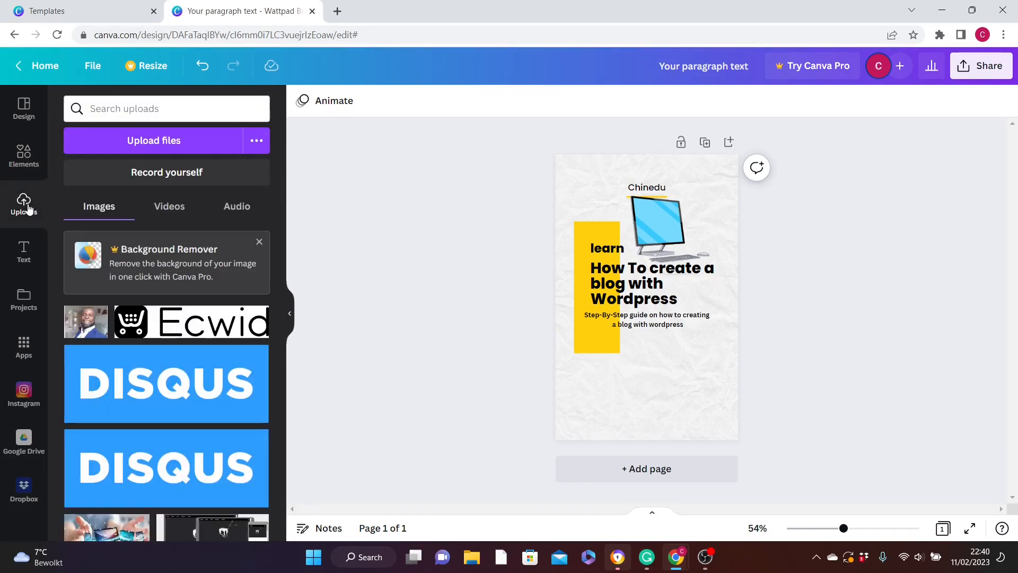
{"action": "left_click", "coordinate": [154, 143]}
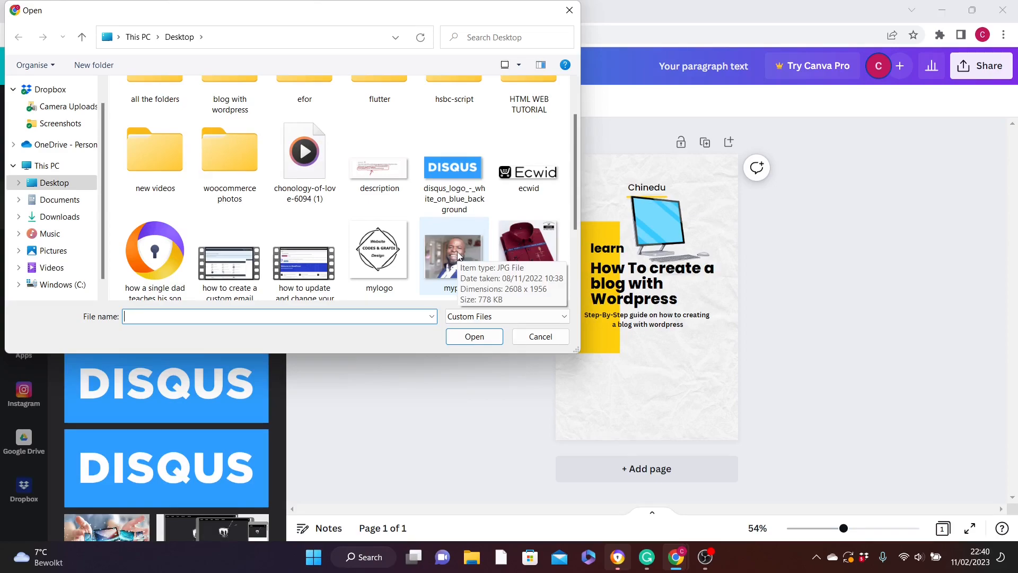
{"action": "left_click", "coordinate": [458, 256]}
{"action": "left_click", "coordinate": [475, 336]}
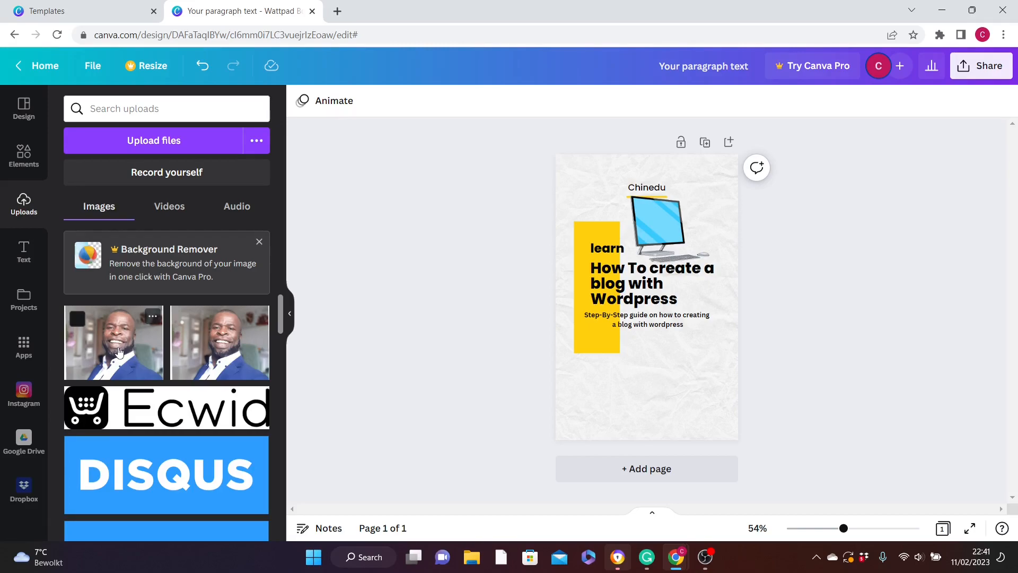
- Add the uploaded portrait to the cover and place it in the page's lower right corner below the subheading
{"action": "left_click", "coordinate": [119, 353]}
{"action": "left_click_drag", "start_coordinate": [587, 250], "coordinate": [619, 348]}
{"action": "left_click", "coordinate": [439, 359]}
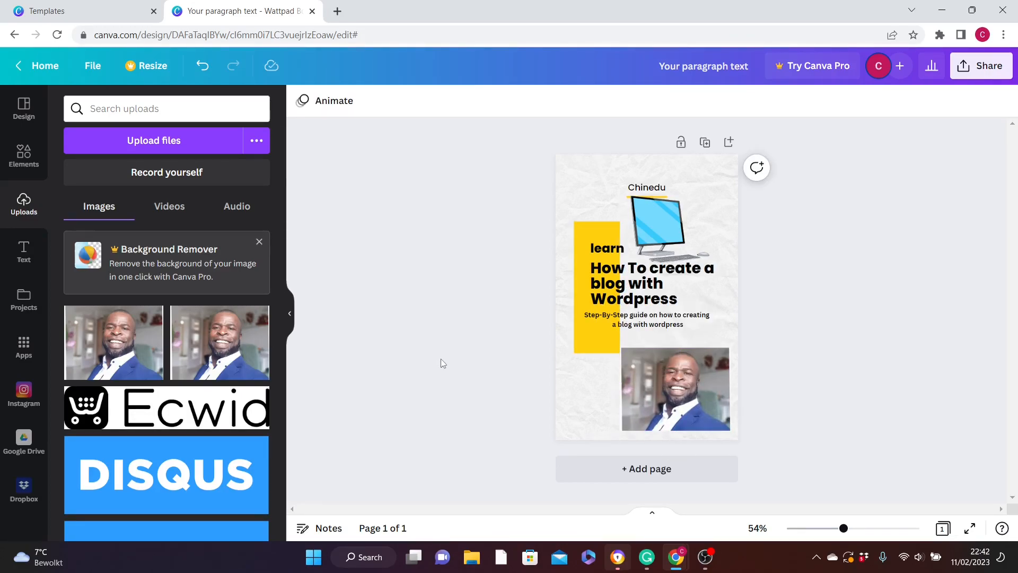
- Change the yellow rectangle behind the title to the default red colour
{"action": "left_click", "coordinate": [597, 232]}
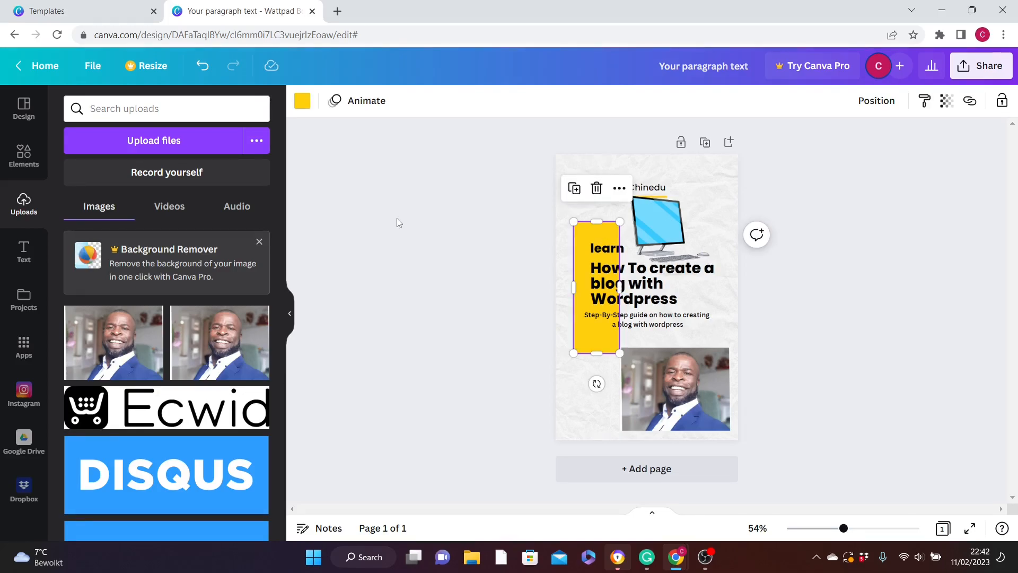
{"action": "left_click", "coordinate": [301, 100]}
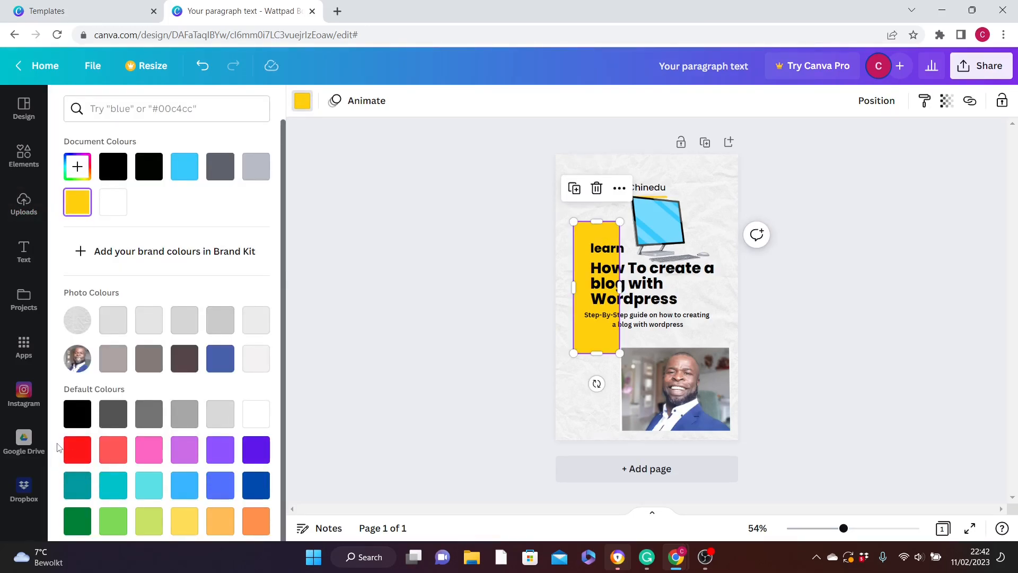
{"action": "left_click", "coordinate": [81, 453]}
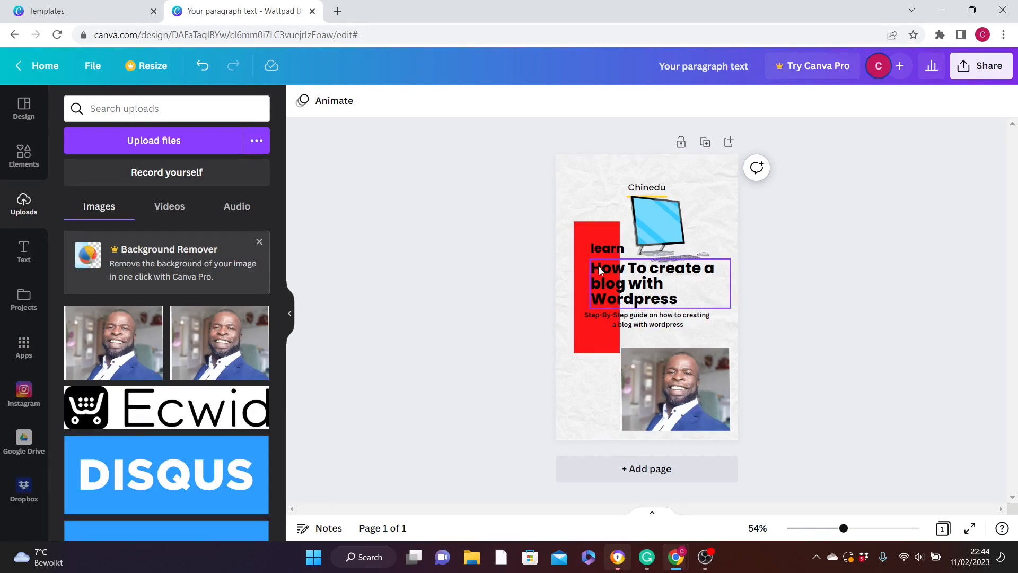
- Add a blank second page to the design and look over both pages
{"action": "left_click", "coordinate": [649, 469]}
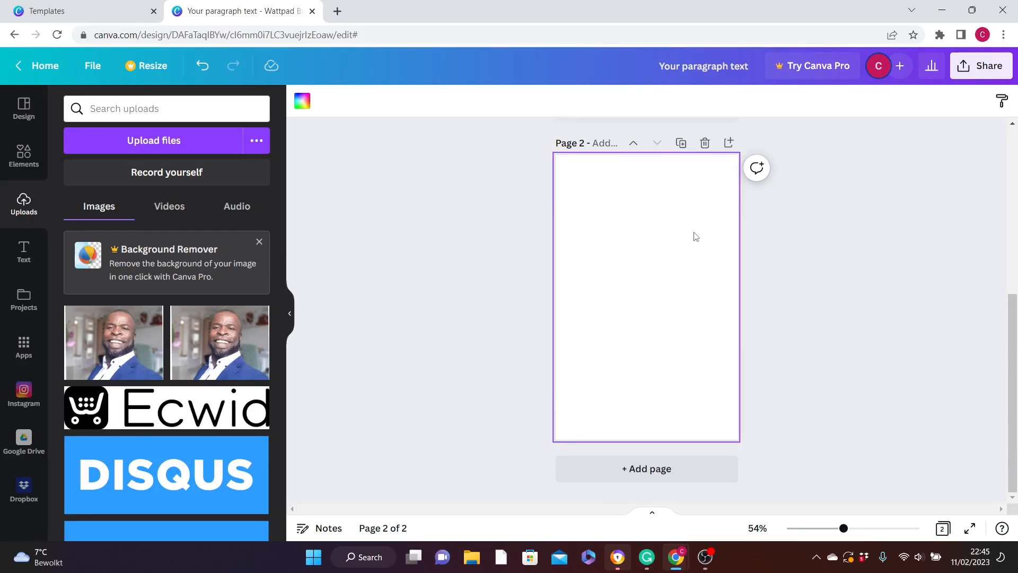
{"action": "left_click_drag", "start_coordinate": [1014, 350], "coordinate": [1015, 191]}
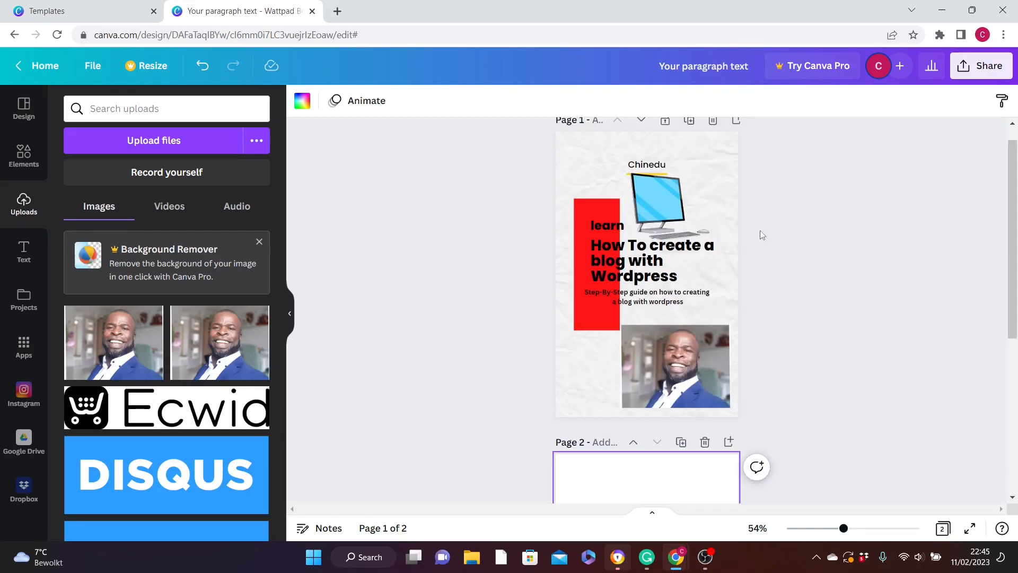
{"action": "left_click_drag", "start_coordinate": [1015, 212], "coordinate": [1014, 353]}
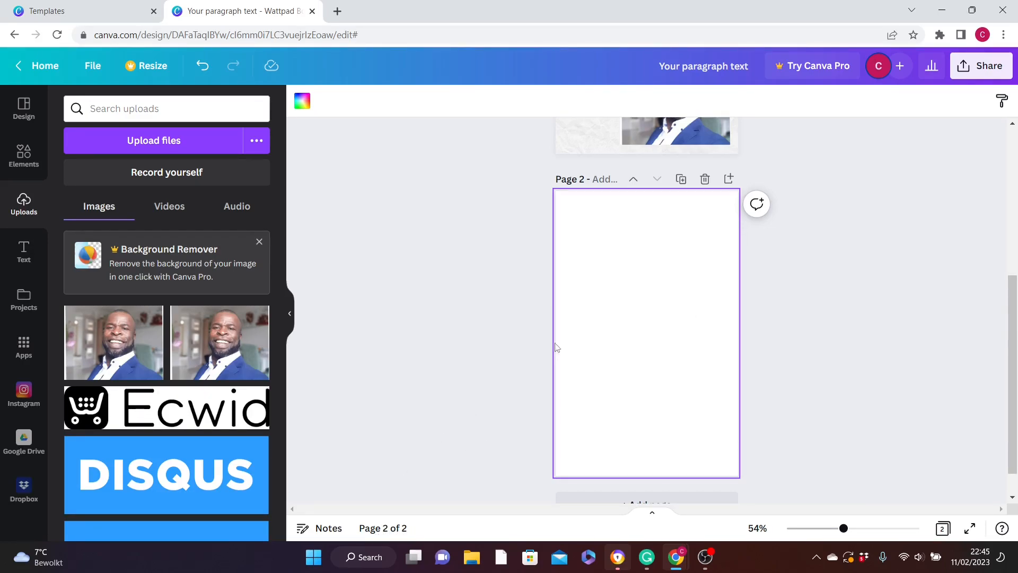
{"action": "scroll", "coordinate": [658, 249], "scroll_direction": "up", "scroll_amount": 5}
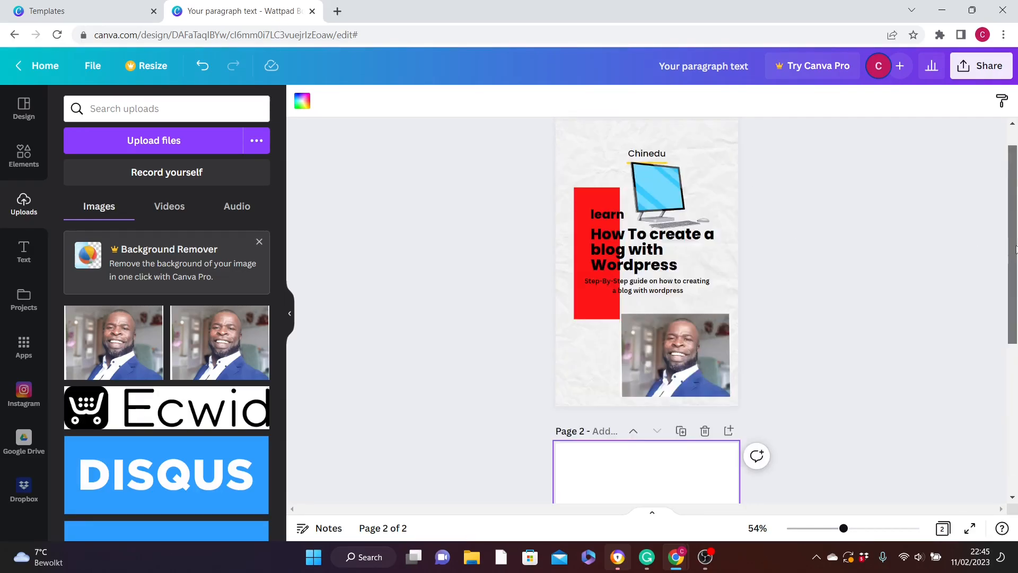
{"action": "left_click", "coordinate": [565, 173]}
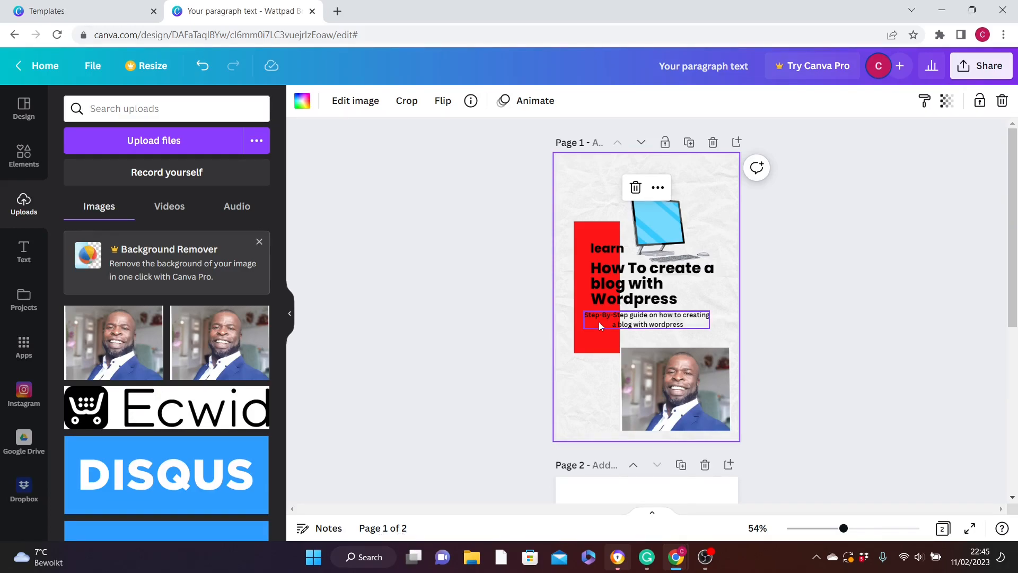
{"action": "scroll", "coordinate": [793, 393], "scroll_direction": "down", "scroll_amount": 6}
- Group the texts, rectangle, computer graphic and portrait on page 1 into one object
{"action": "left_click", "coordinate": [597, 231]}
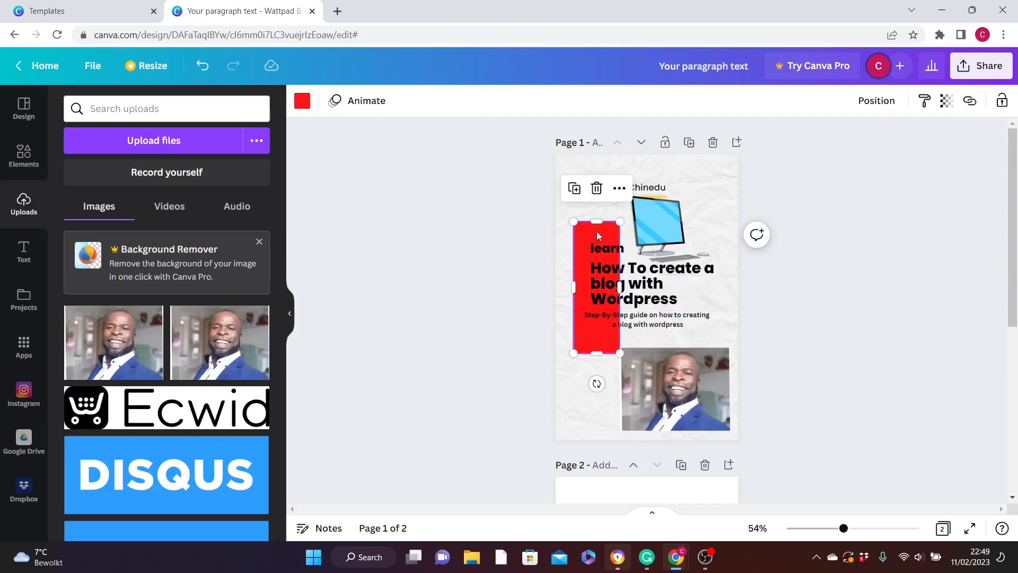
{"action": "left_click", "coordinate": [657, 222]}
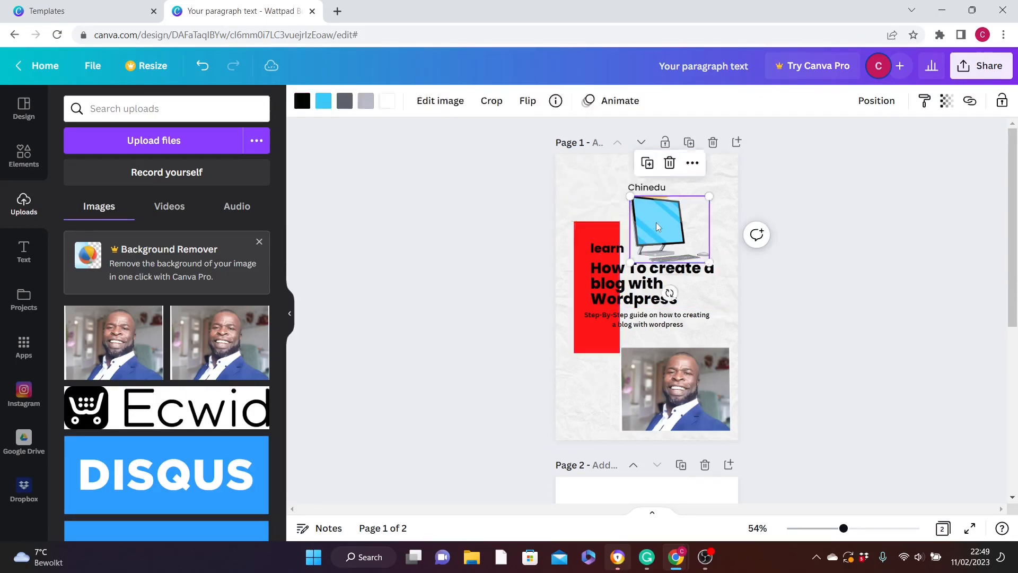
{"action": "left_click", "coordinate": [680, 271]}
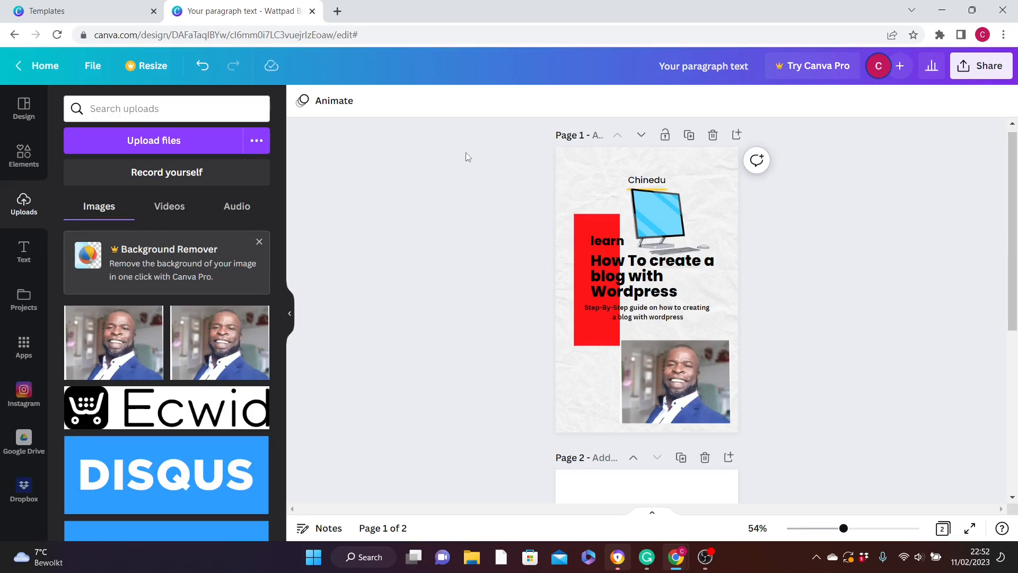
{"action": "left_click_drag", "start_coordinate": [455, 141], "coordinate": [757, 443]}
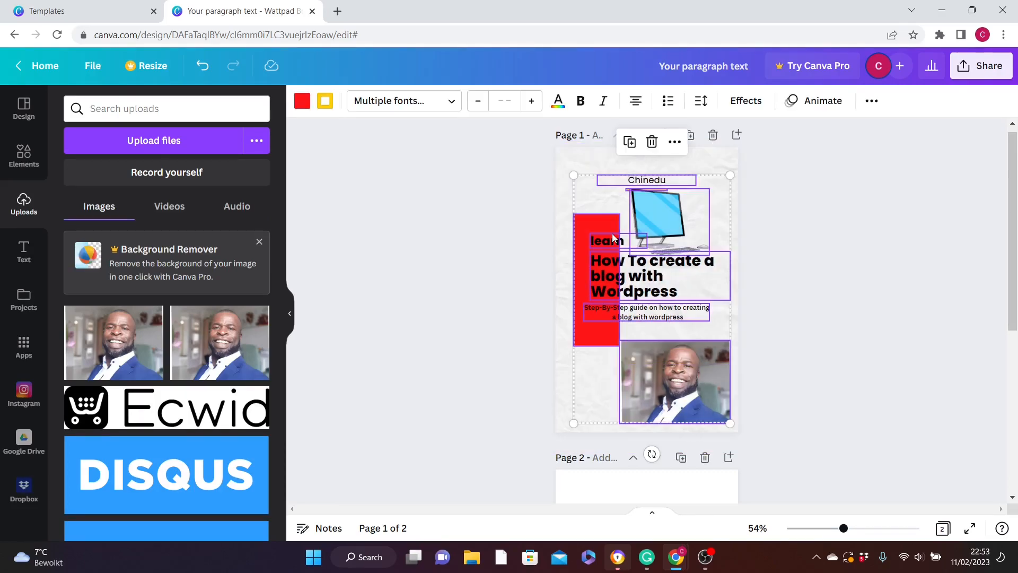
{"action": "left_click", "coordinate": [676, 142]}
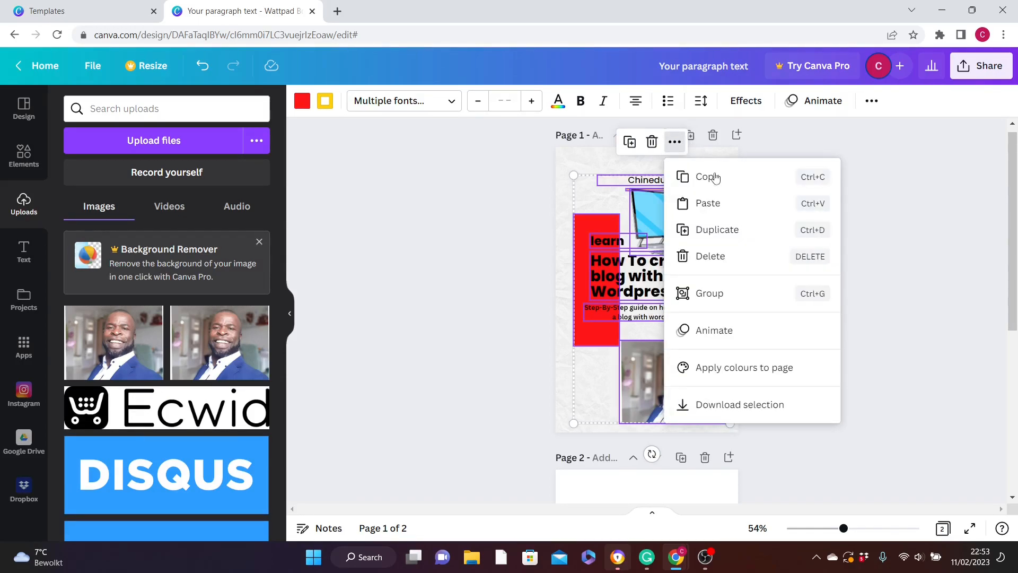
{"action": "left_click", "coordinate": [711, 295]}
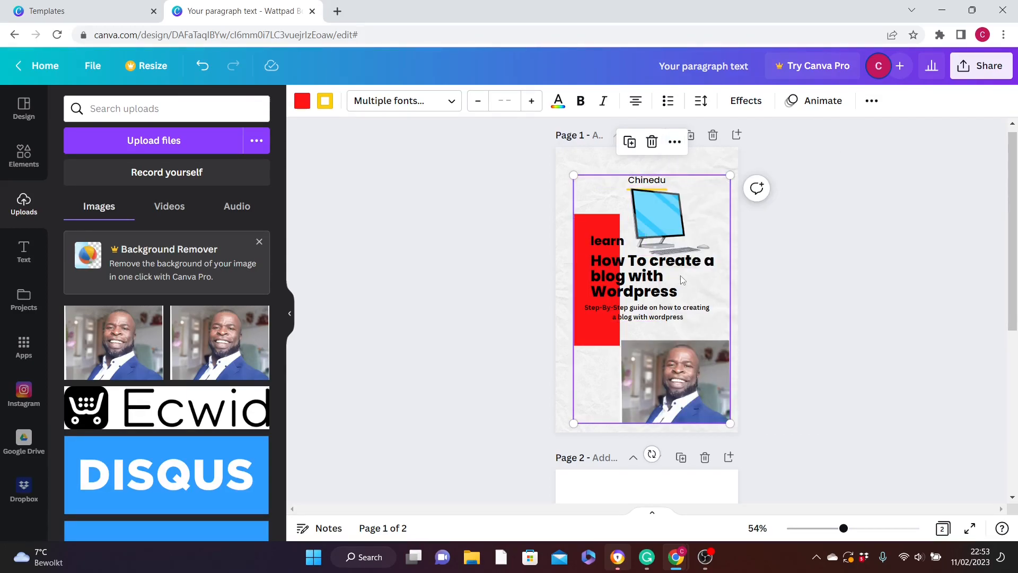
{"action": "left_click", "coordinate": [666, 239]}
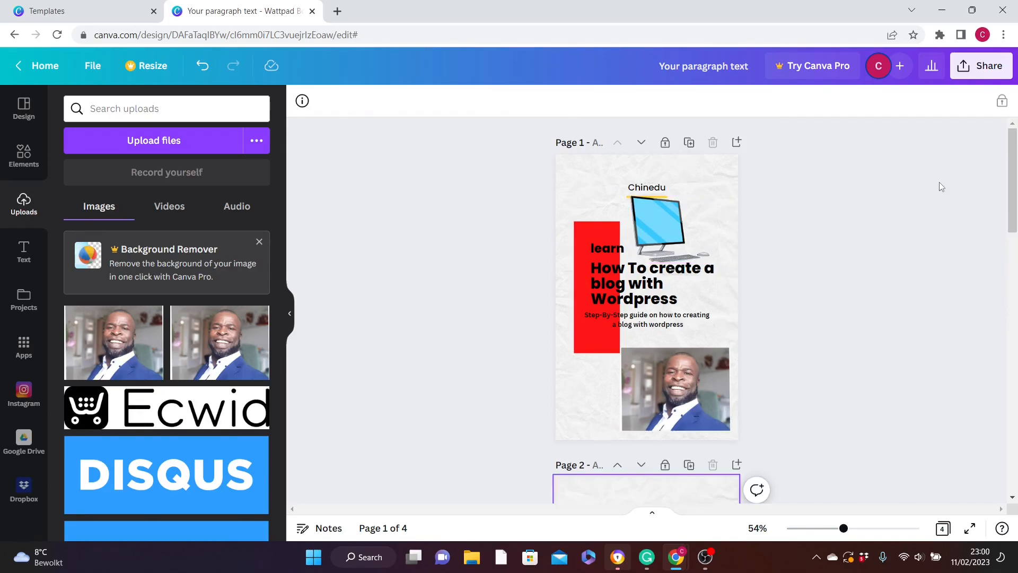
- Unlock page 2, the copy of the cover, and check that its title can be selected
{"action": "left_click_drag", "start_coordinate": [1014, 202], "coordinate": [1016, 253]}
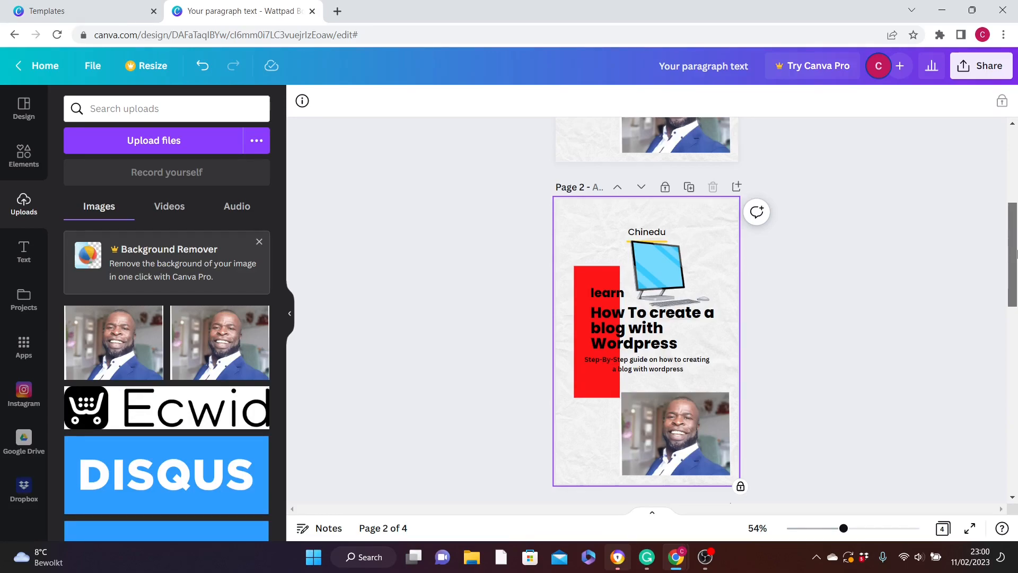
{"action": "left_click", "coordinate": [661, 314]}
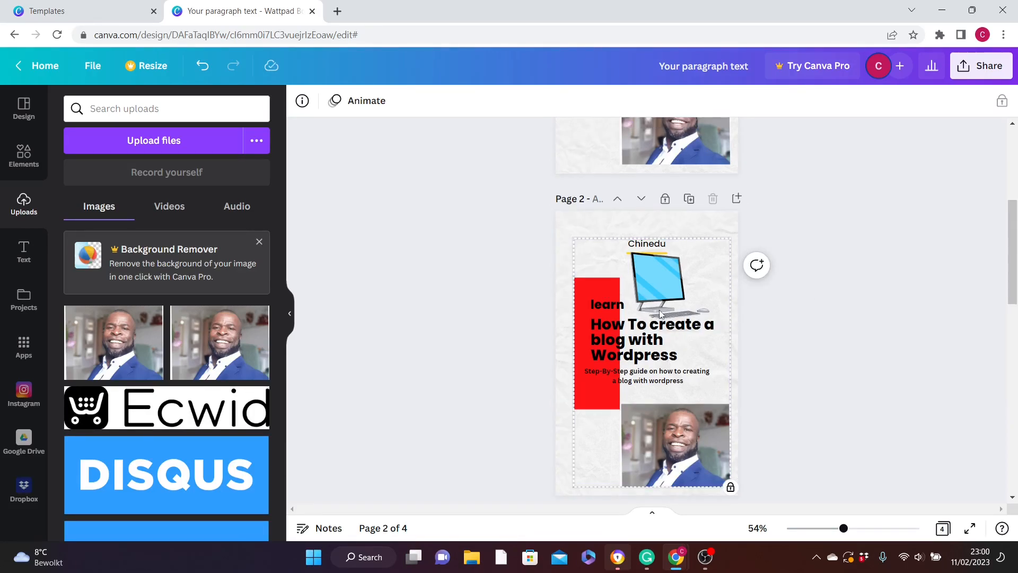
{"action": "left_click", "coordinate": [668, 203]}
{"action": "left_click", "coordinate": [678, 344]}
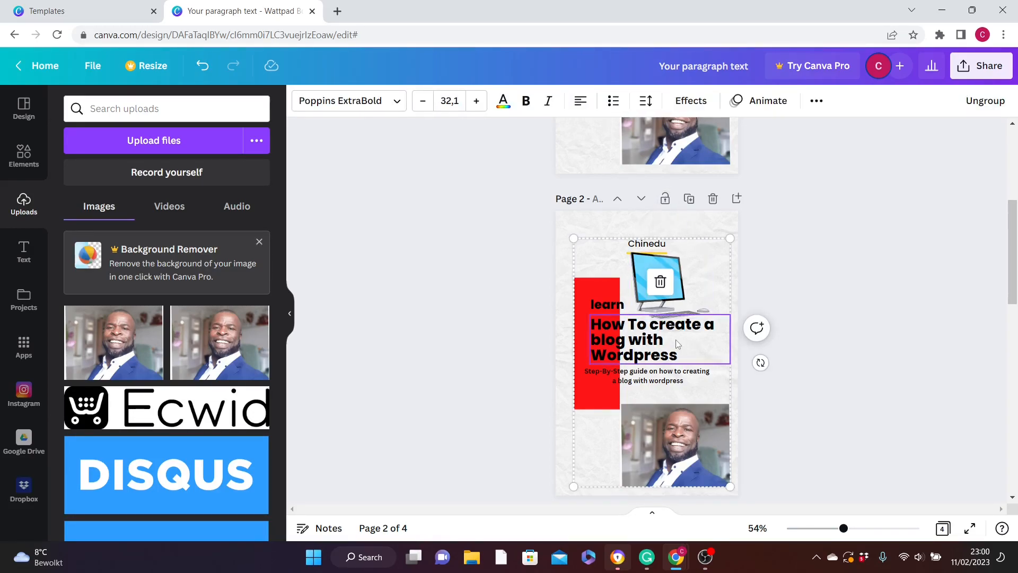
{"action": "left_click", "coordinate": [830, 307]}
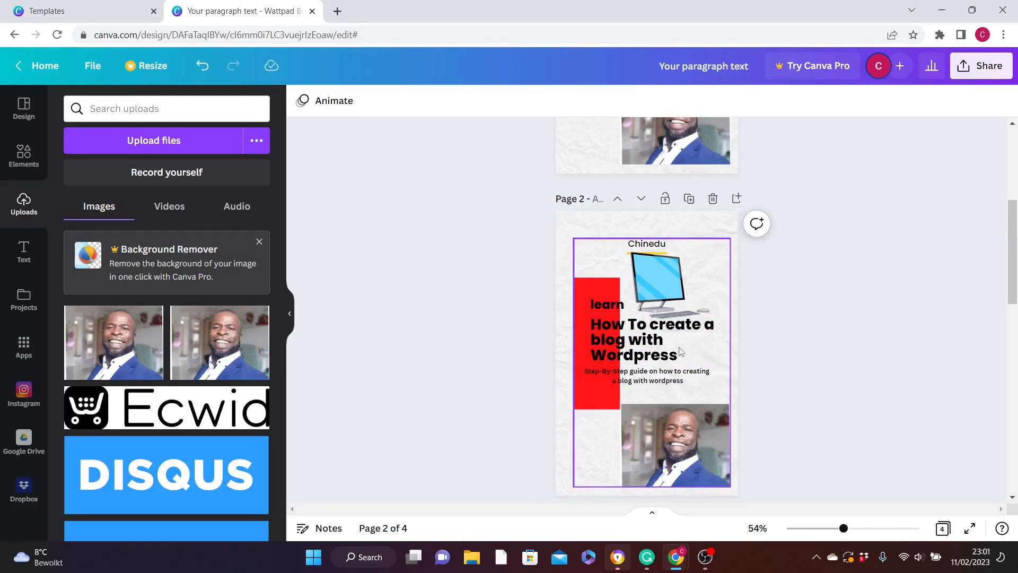
- Delete the title, the word "learn", the subtitle and the portrait photo from the grouped elements on page 2
{"action": "left_click", "coordinate": [661, 349]}
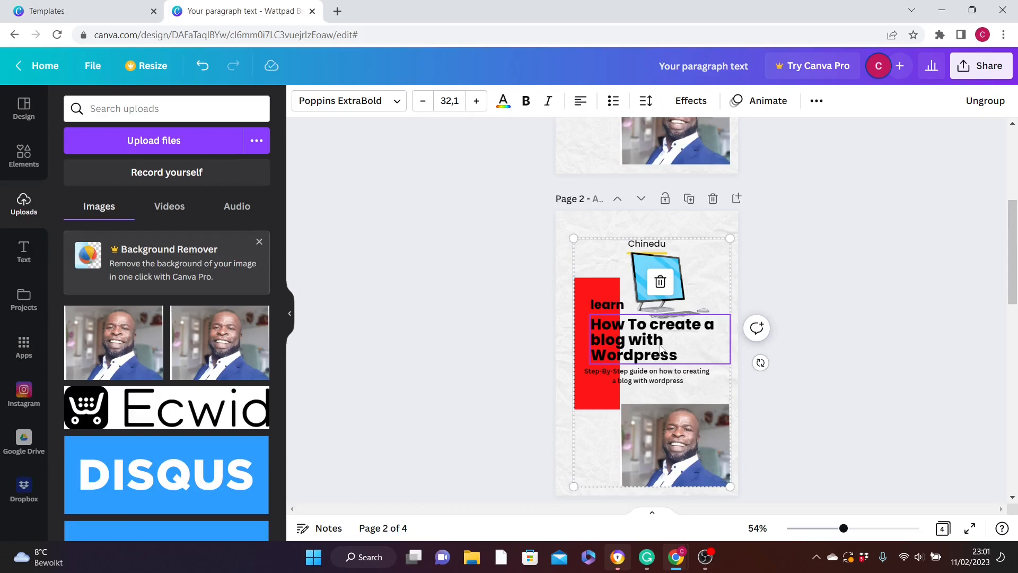
{"action": "left_click", "coordinate": [659, 283]}
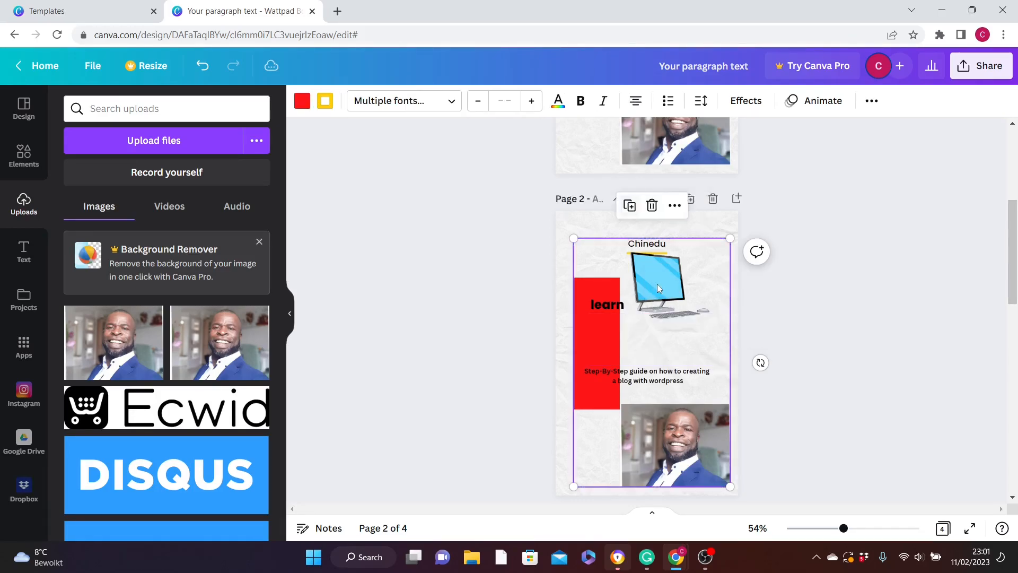
{"action": "left_click", "coordinate": [613, 304]}
{"action": "left_click", "coordinate": [626, 272]}
{"action": "left_click", "coordinate": [647, 375]}
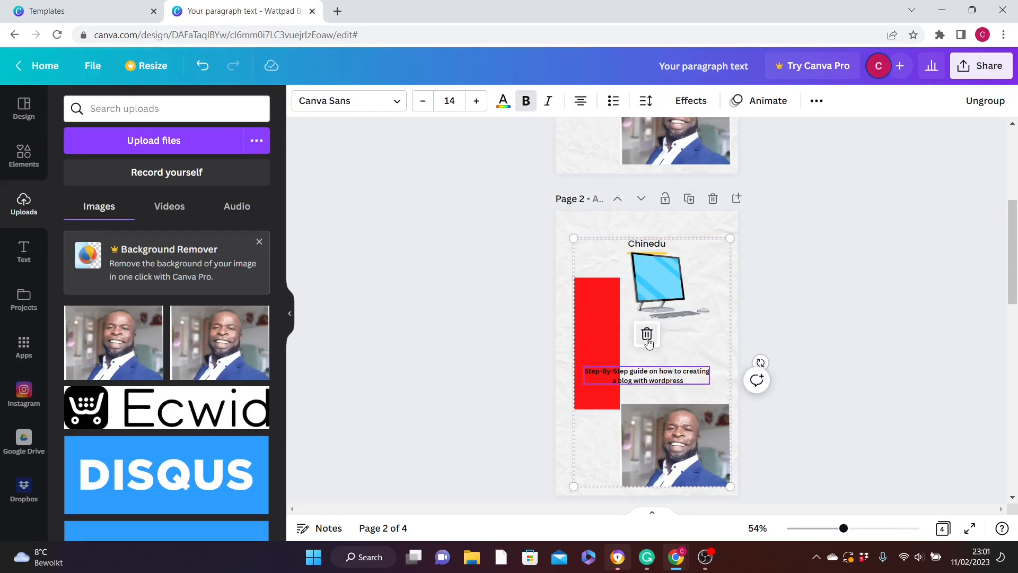
{"action": "left_click", "coordinate": [648, 340]}
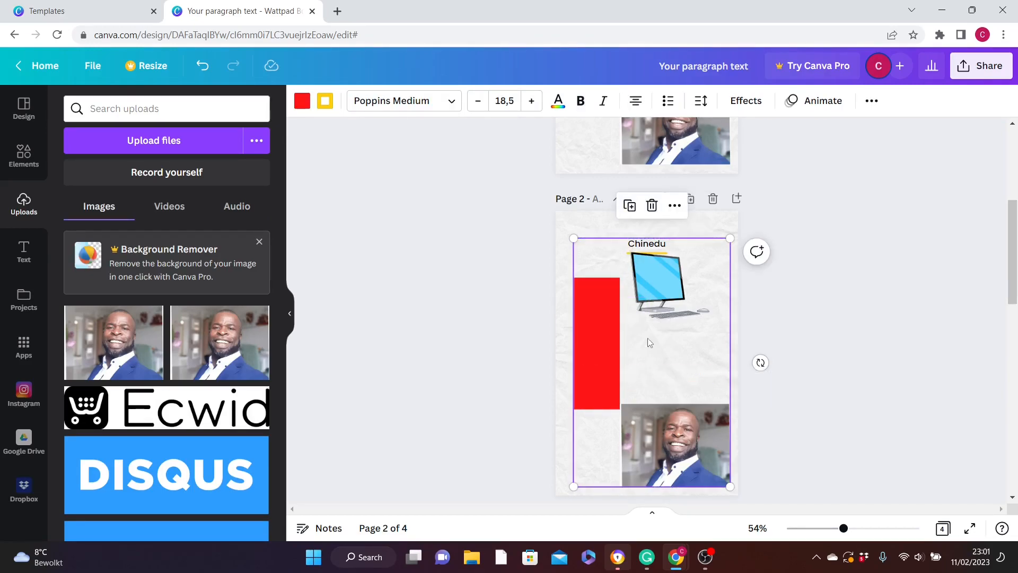
{"action": "left_click", "coordinate": [676, 439]}
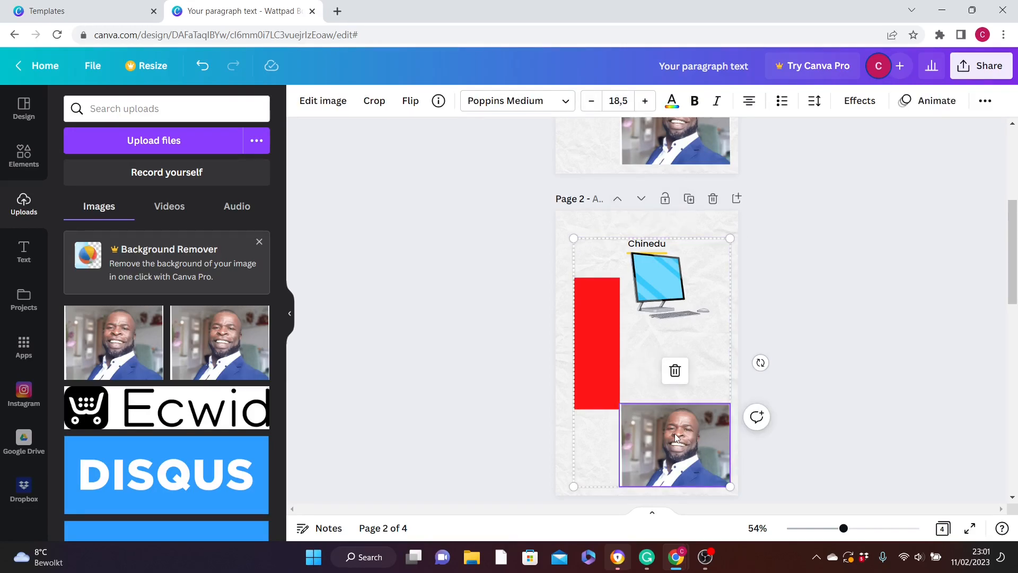
{"action": "left_click", "coordinate": [675, 371]}
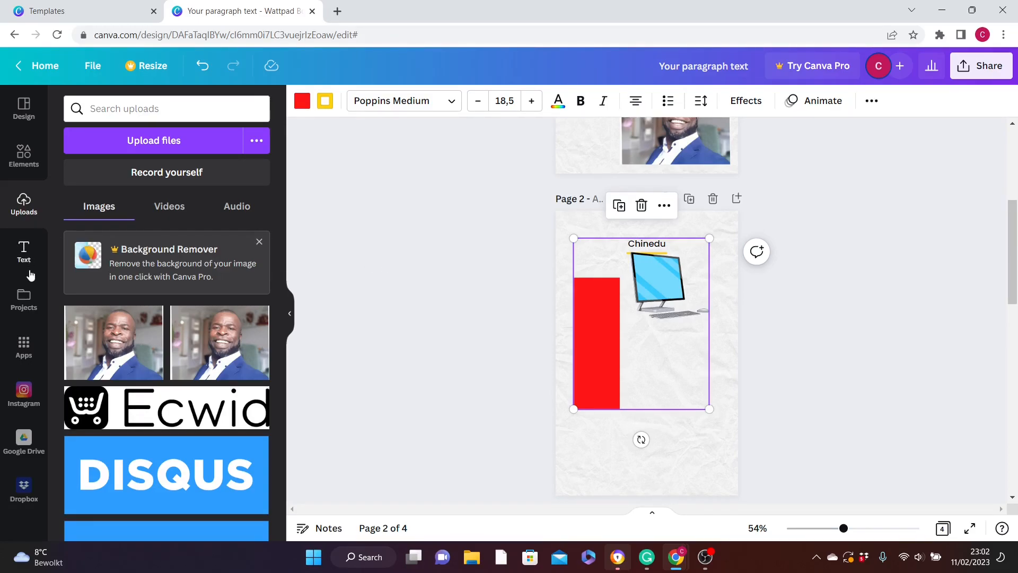
- Add a body text box to page 2, paste the copied ebook paragraph into it and move it below the computer graphic
{"action": "left_click", "coordinate": [25, 254]}
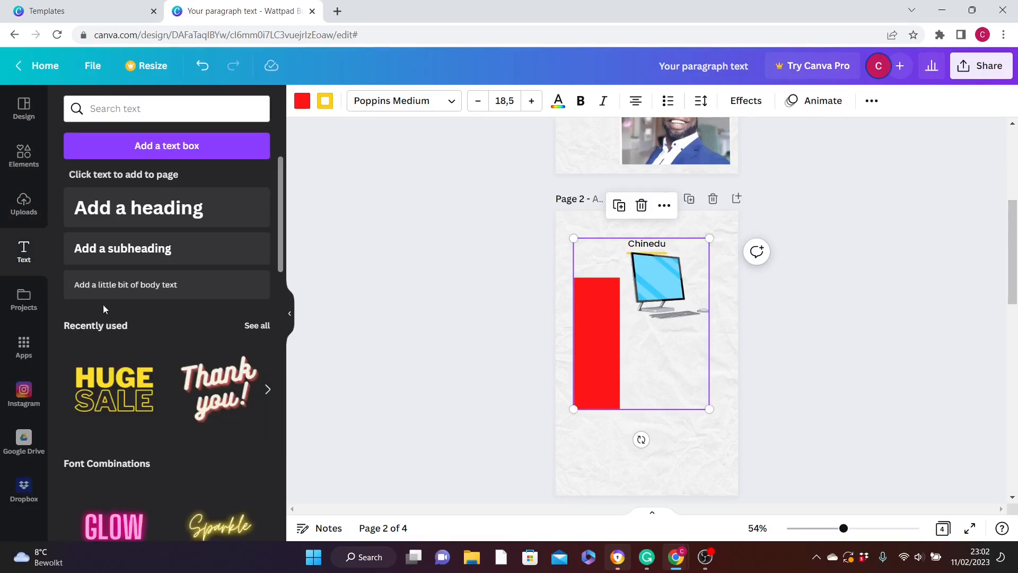
{"action": "left_click", "coordinate": [148, 286]}
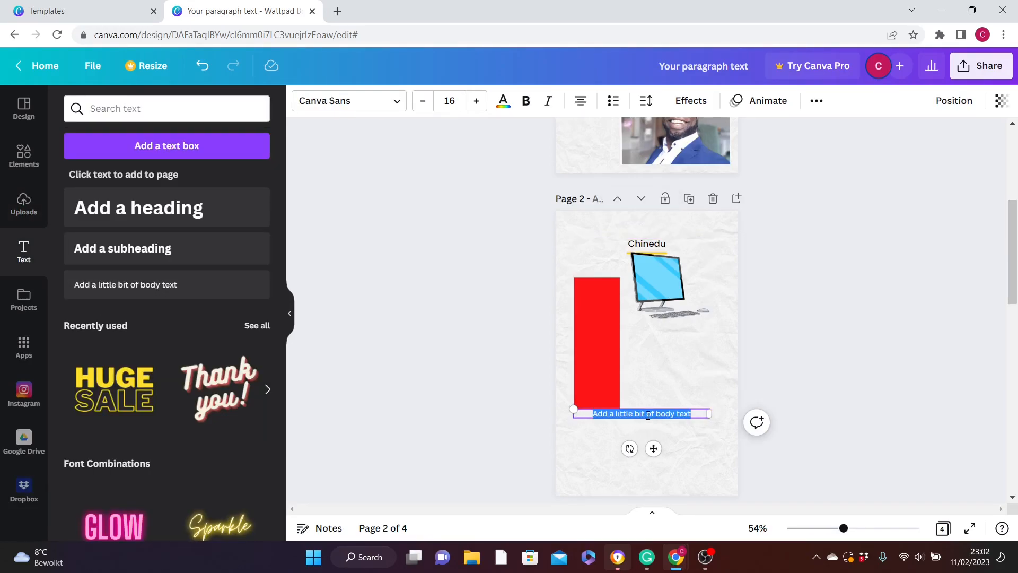
{"action": "key", "text": "ctrl+v"}
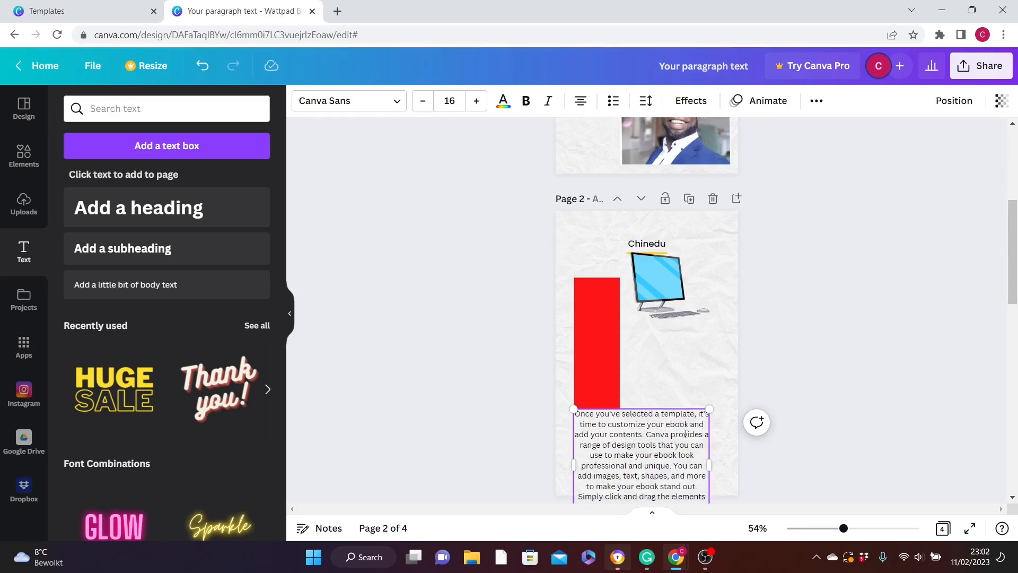
{"action": "left_click_drag", "start_coordinate": [686, 434], "coordinate": [669, 382]}
{"action": "left_click_drag", "start_coordinate": [633, 419], "coordinate": [675, 375]}
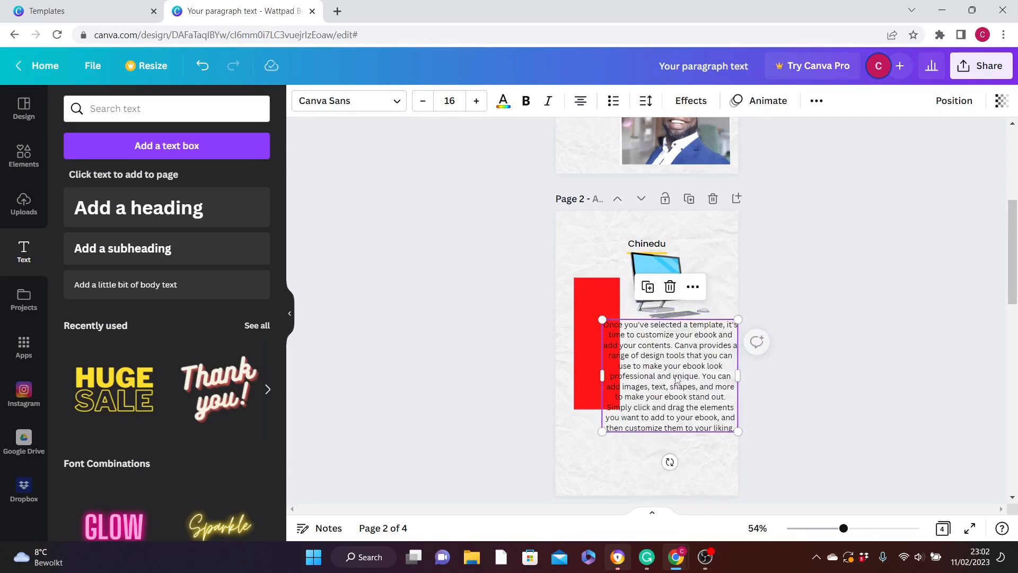
- Set the pasted paragraph's font size to 14 and adjust the layout so the text sits beside the red rectangle
{"action": "left_click", "coordinate": [657, 387]}
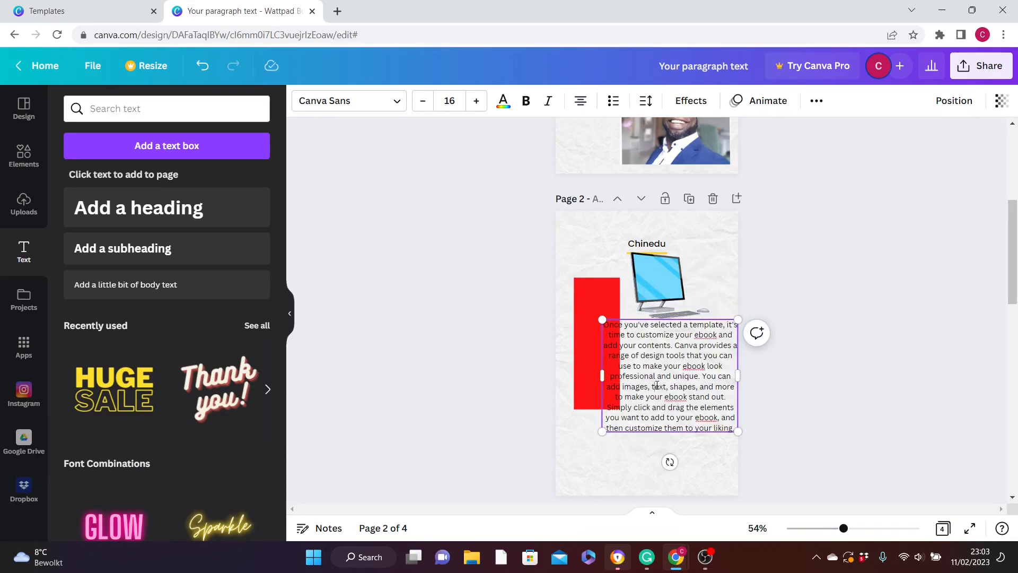
{"action": "left_click", "coordinate": [423, 101]}
{"action": "left_click", "coordinate": [423, 101]}
{"action": "left_click", "coordinate": [424, 101]}
{"action": "left_click", "coordinate": [422, 101]}
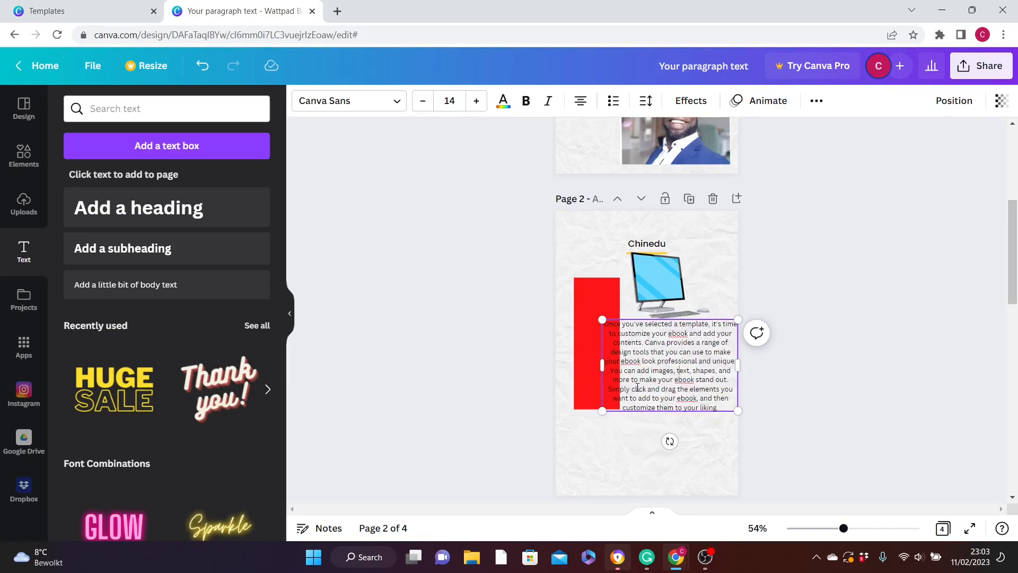
{"action": "left_click", "coordinate": [602, 287]}
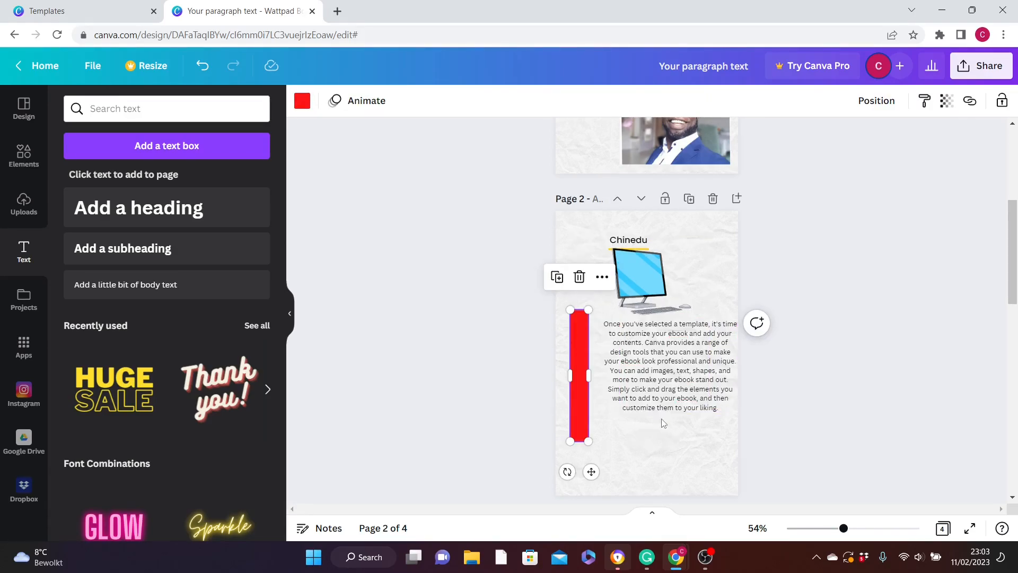
{"action": "left_click_drag", "start_coordinate": [680, 350], "coordinate": [692, 355]}
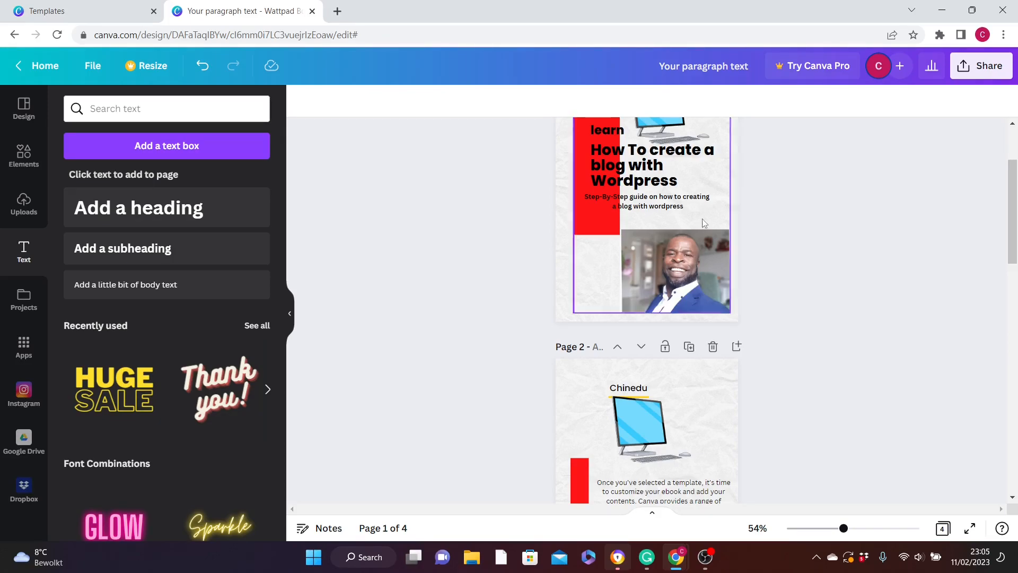
- Download all pages of the design as PDF Standard and open the downloaded file
{"action": "left_click", "coordinate": [981, 66]}
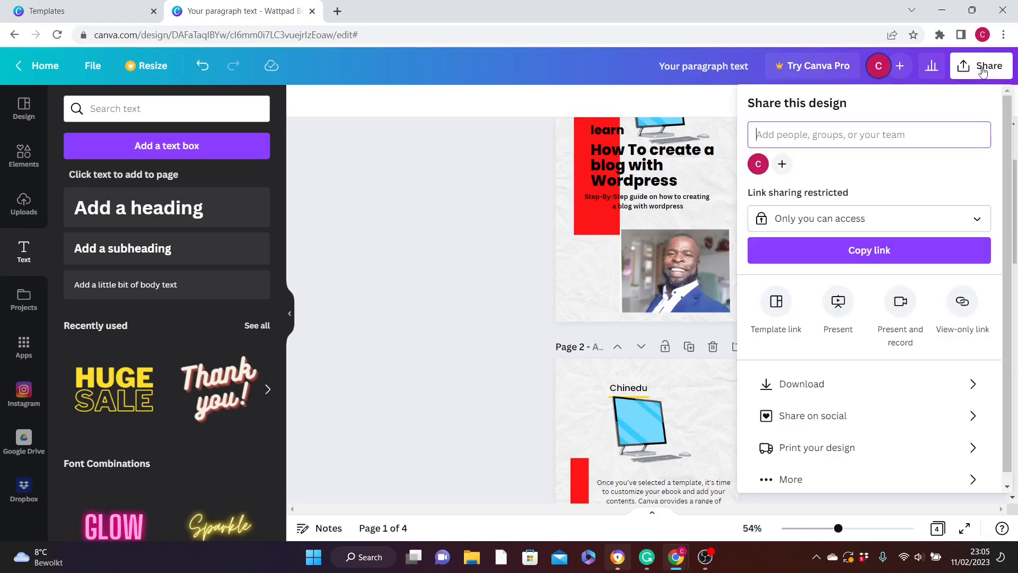
{"action": "left_click", "coordinate": [801, 384]}
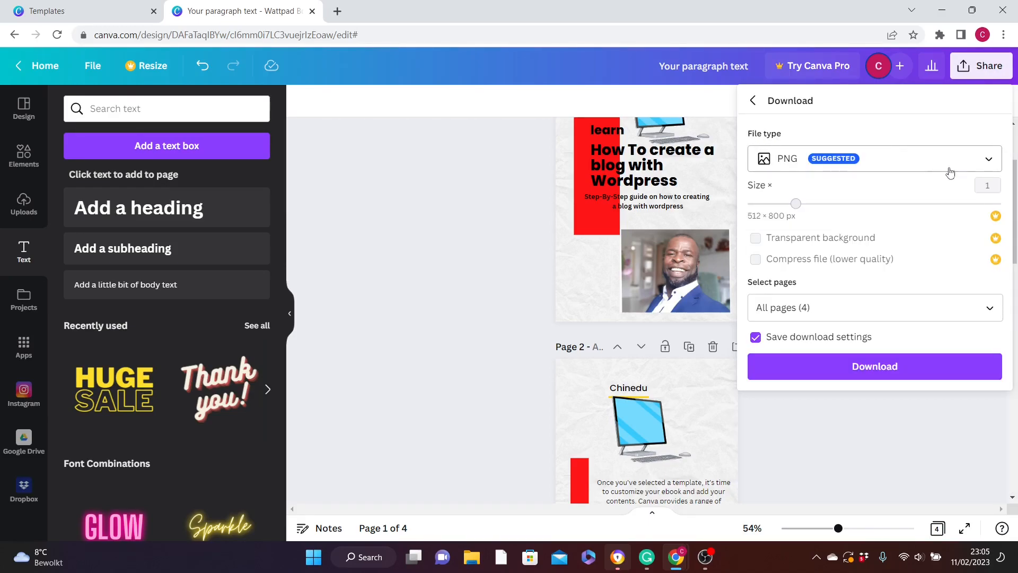
{"action": "left_click", "coordinate": [990, 162]}
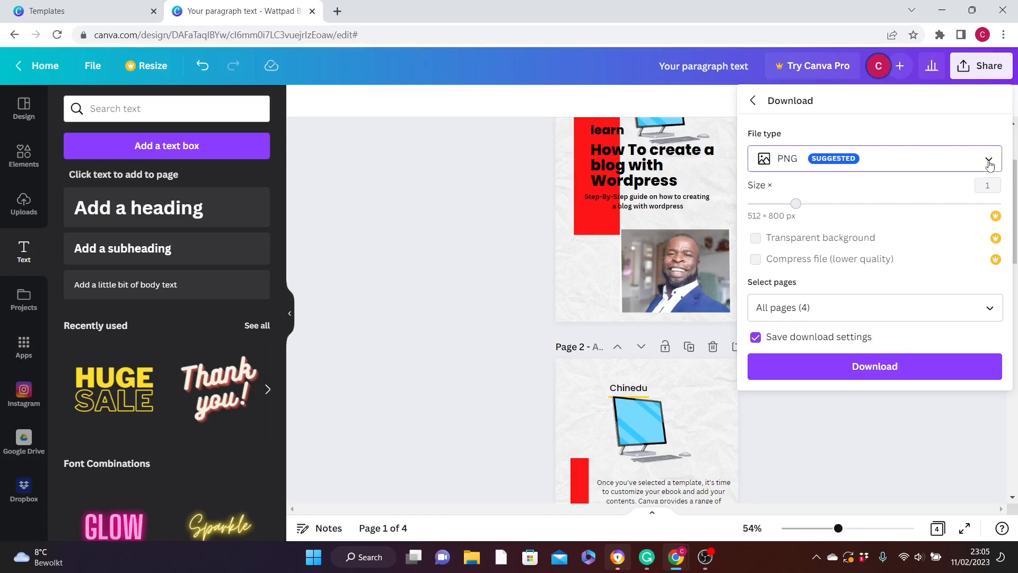
{"action": "left_click", "coordinate": [811, 274]}
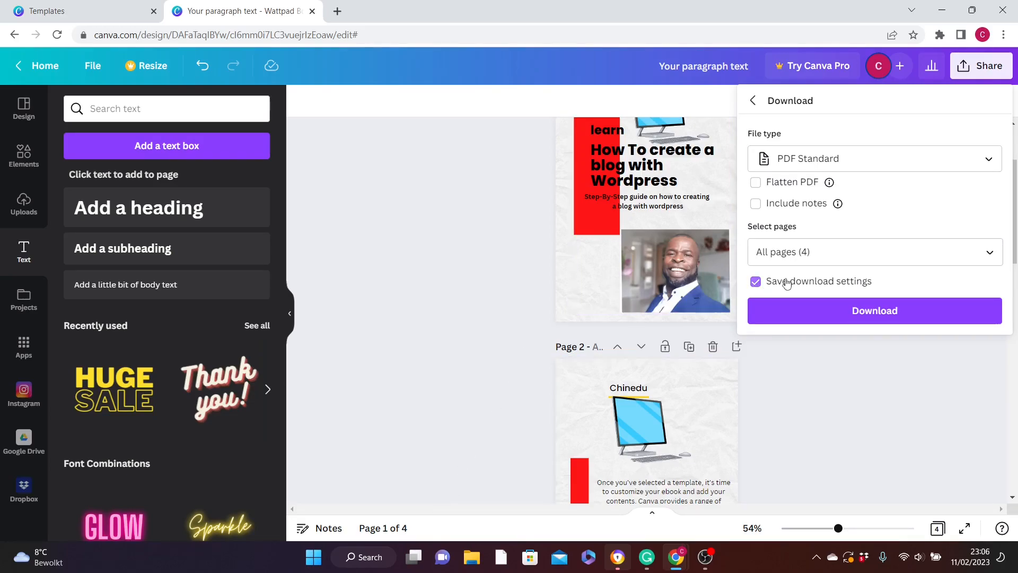
{"action": "left_click", "coordinate": [873, 313]}
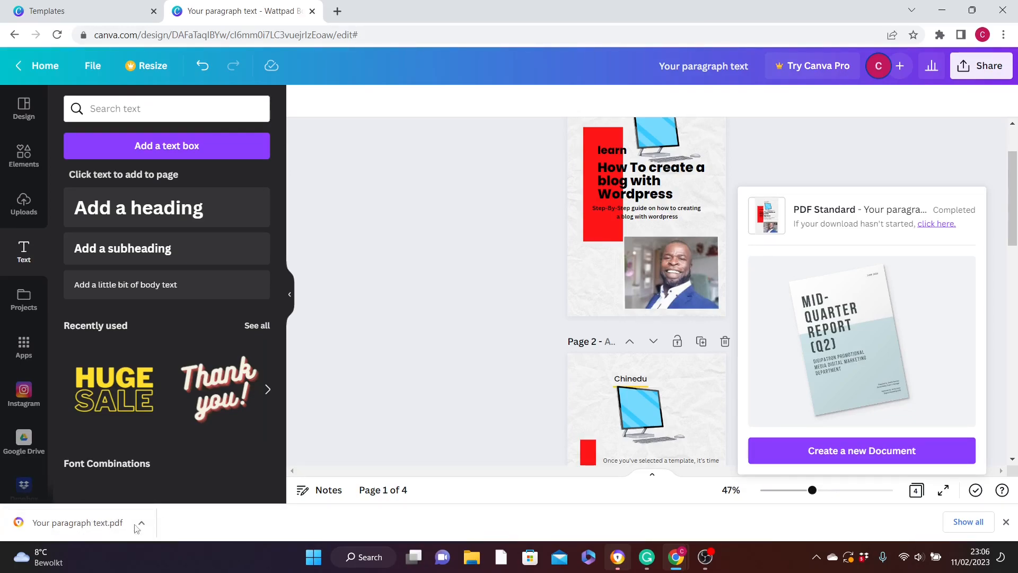
{"action": "left_click", "coordinate": [84, 524]}
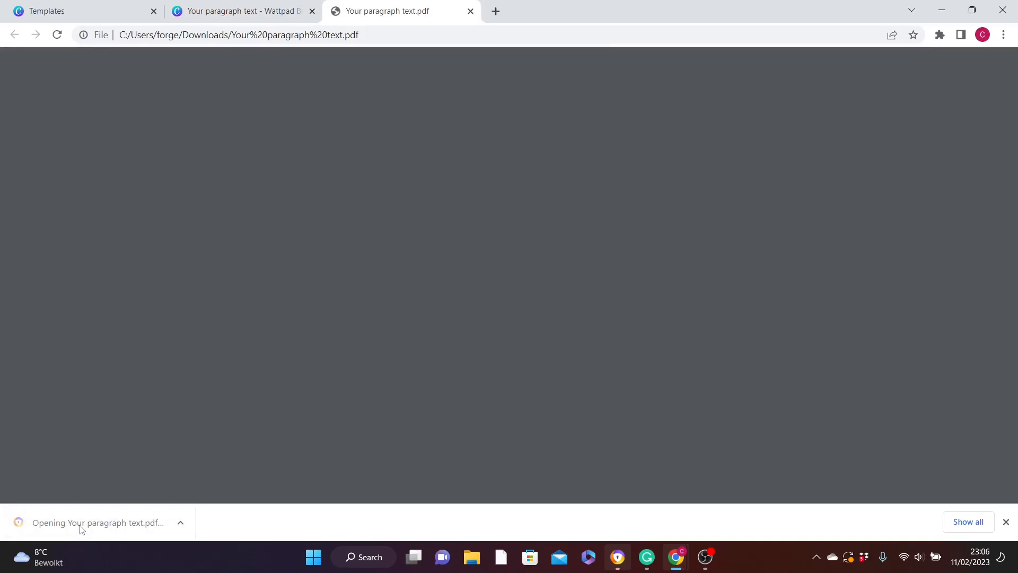